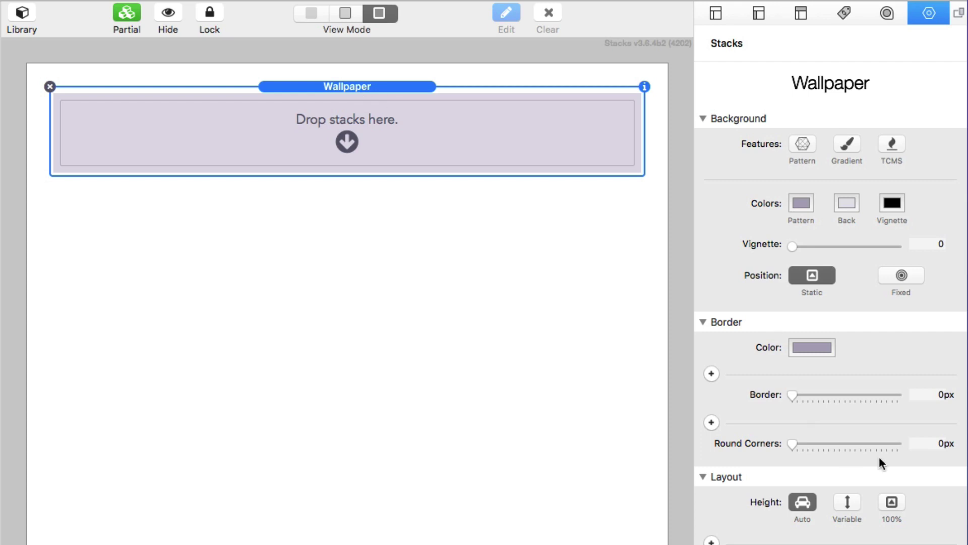
Step: Change the Wallpaper stack's height mode from Auto to Variable
{"action": "scroll", "coordinate": [831, 302], "scroll_direction": "down", "scroll_amount": 2}
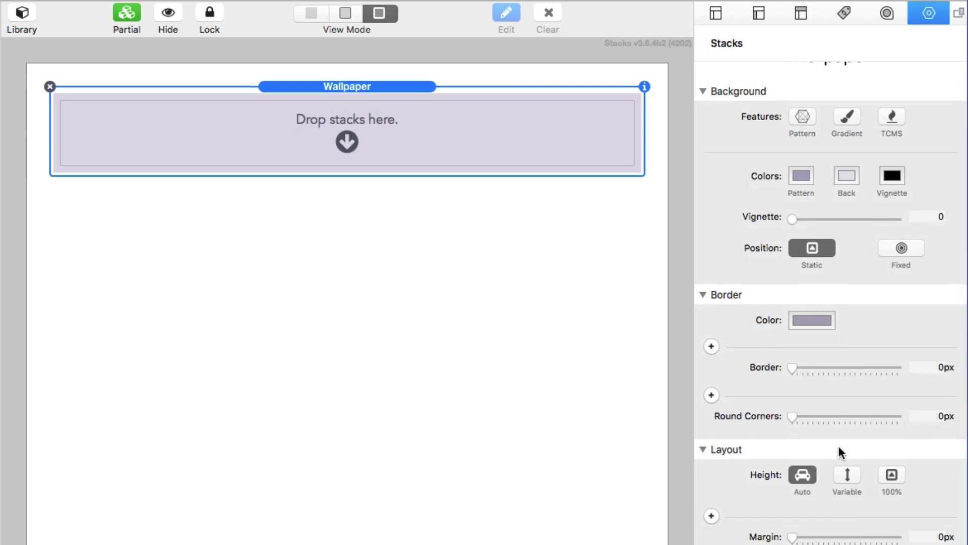
{"action": "scroll", "coordinate": [840, 451], "scroll_direction": "up", "scroll_amount": 2}
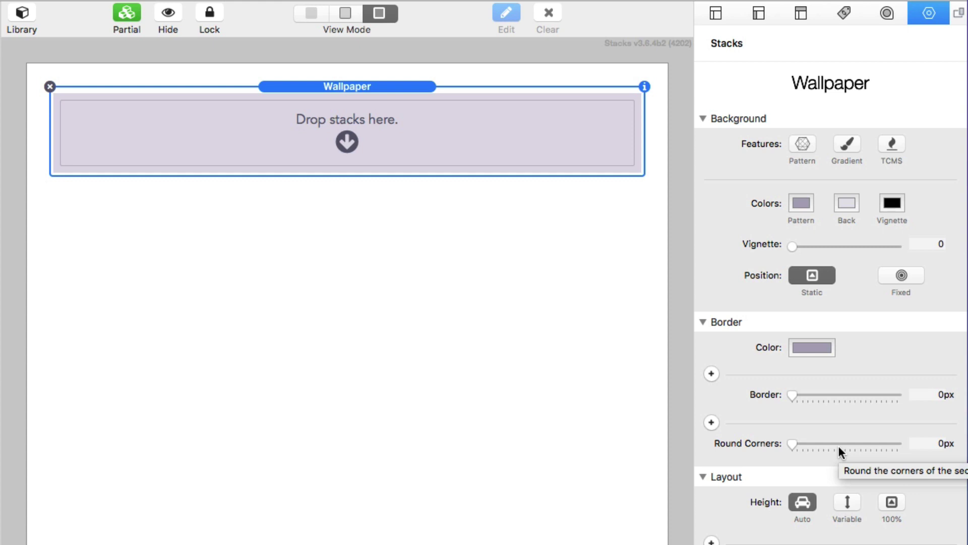
{"action": "left_click", "coordinate": [850, 501]}
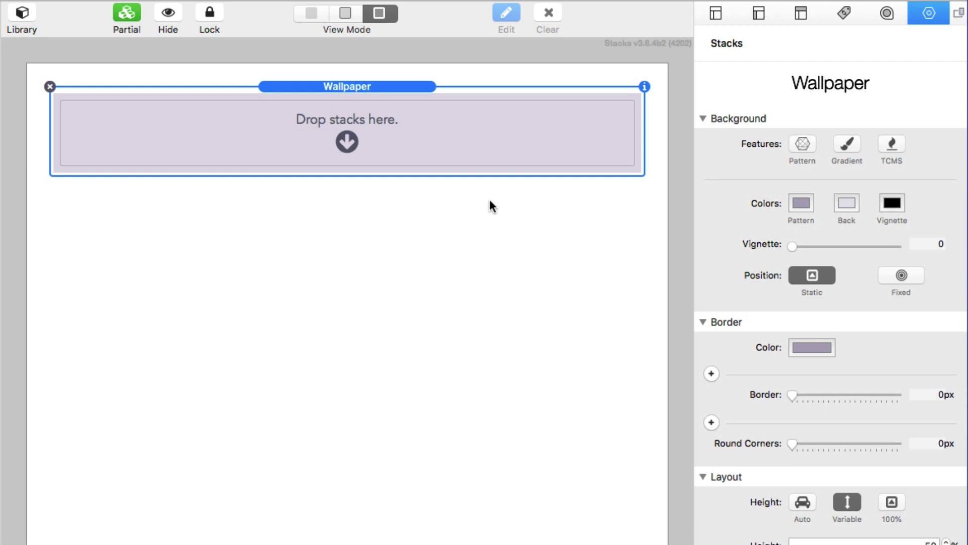
Step: Enable a pattern background, settle on Death Star after trying others, and open the Library
{"action": "left_click", "coordinate": [803, 145]}
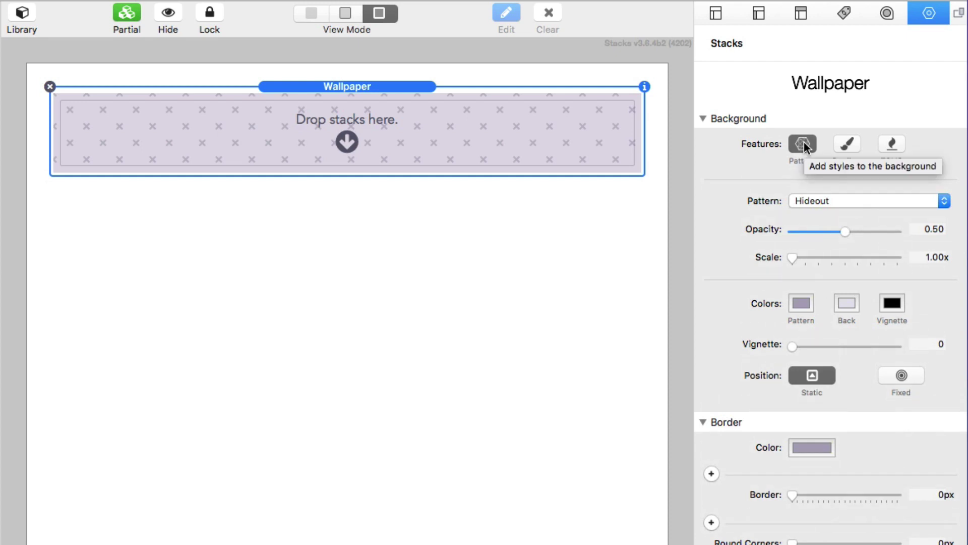
{"action": "left_click", "coordinate": [853, 199]}
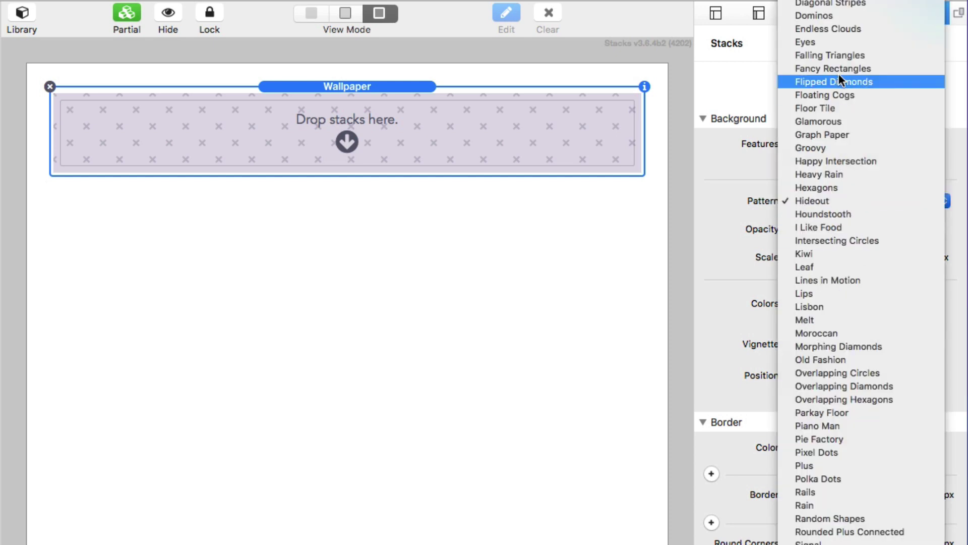
{"action": "scroll", "coordinate": [839, 74], "scroll_direction": "up", "scroll_amount": 5}
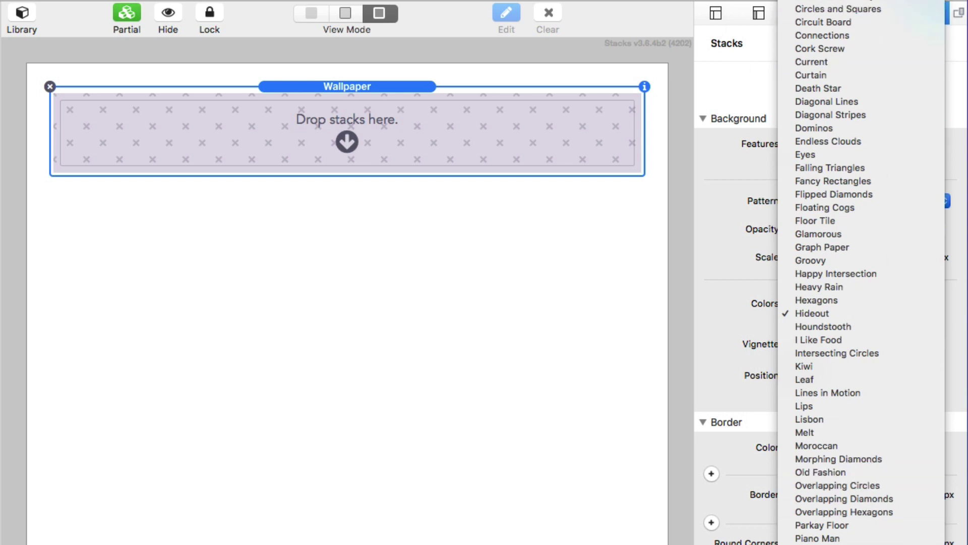
{"action": "left_click", "coordinate": [835, 141]}
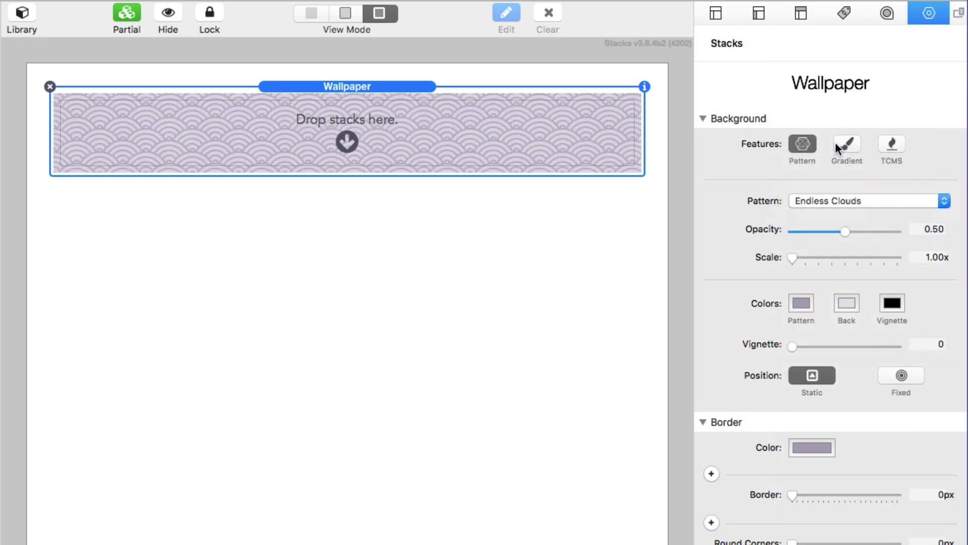
{"action": "left_click", "coordinate": [813, 200]}
{"action": "left_click", "coordinate": [815, 175]}
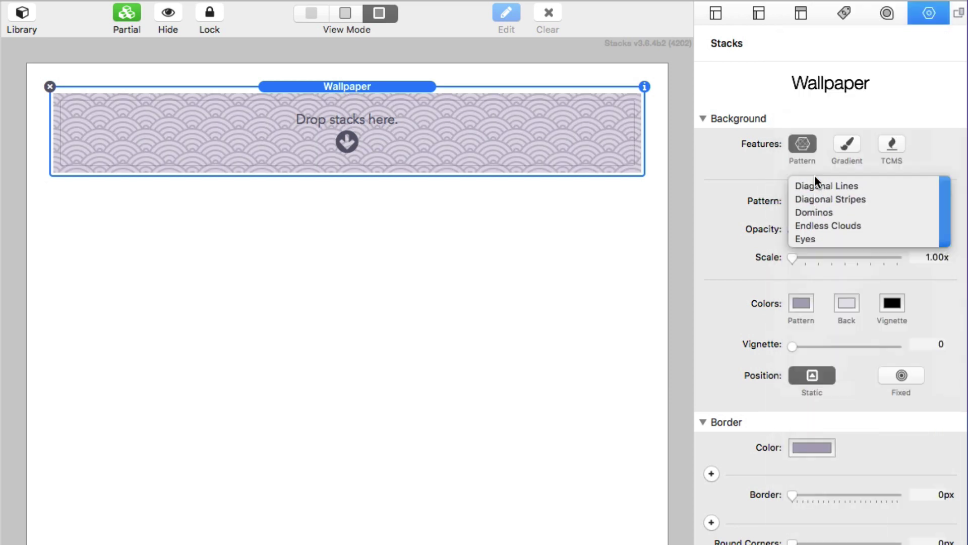
{"action": "left_click", "coordinate": [818, 201]}
{"action": "left_click", "coordinate": [817, 174]}
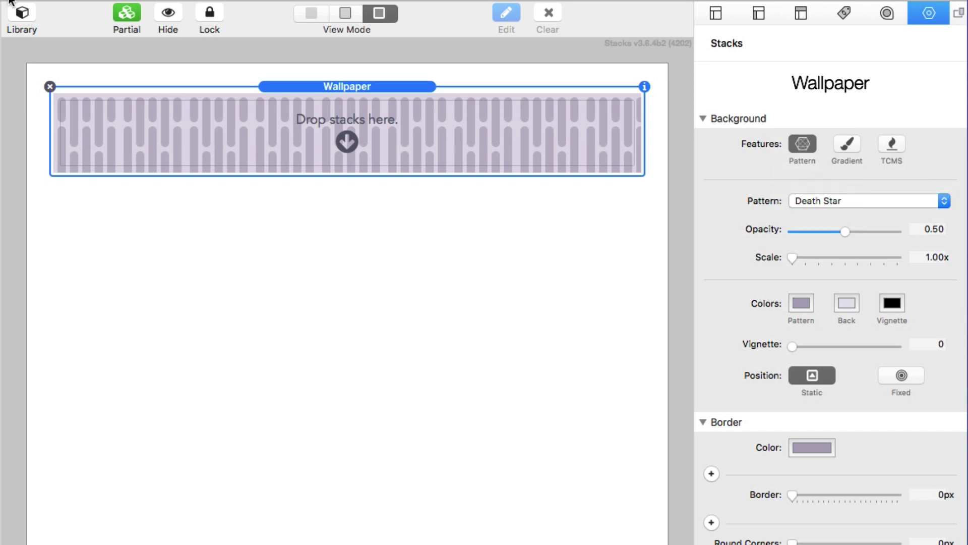
{"action": "left_click", "coordinate": [22, 15]}
Step: Search the library for 'wallp' and place a Patterns stack below the Wallpaper stack
{"action": "left_click", "coordinate": [129, 20]}
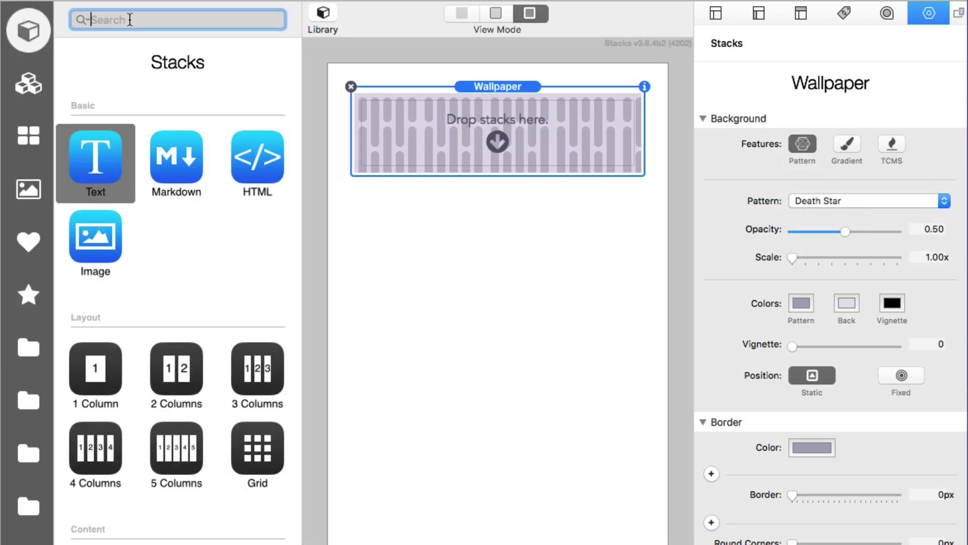
{"action": "type", "text": "wallp"}
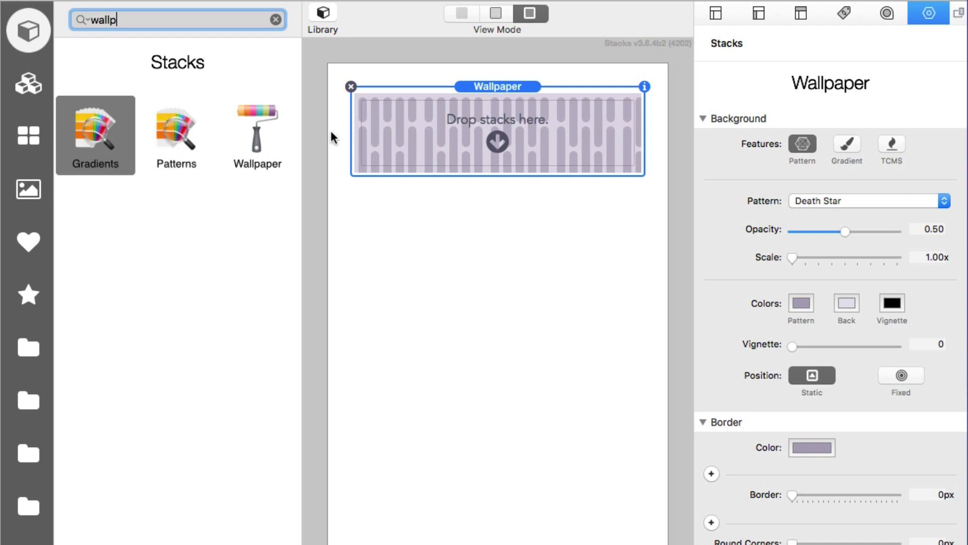
{"action": "left_click", "coordinate": [260, 137]}
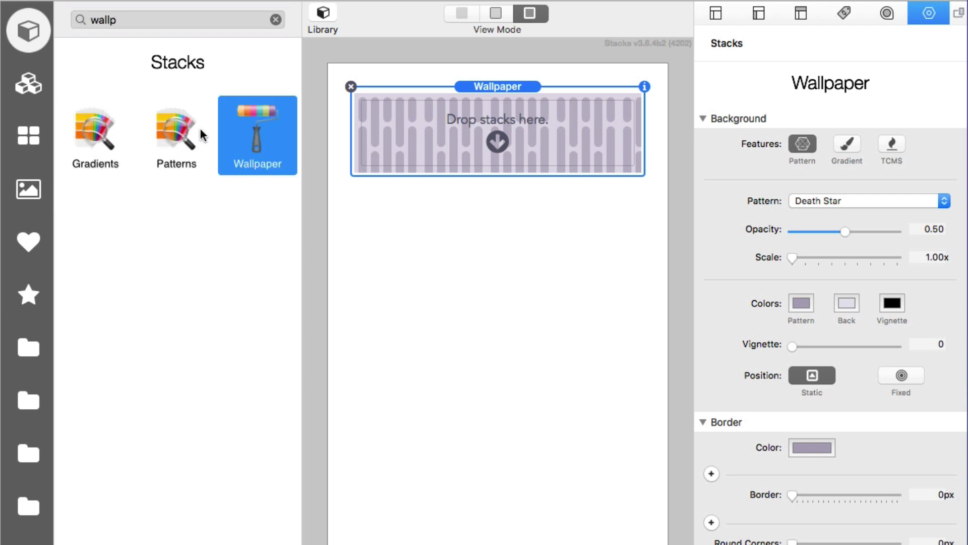
{"action": "left_click", "coordinate": [181, 128]}
{"action": "left_click", "coordinate": [100, 135]}
{"action": "left_click", "coordinate": [156, 134]}
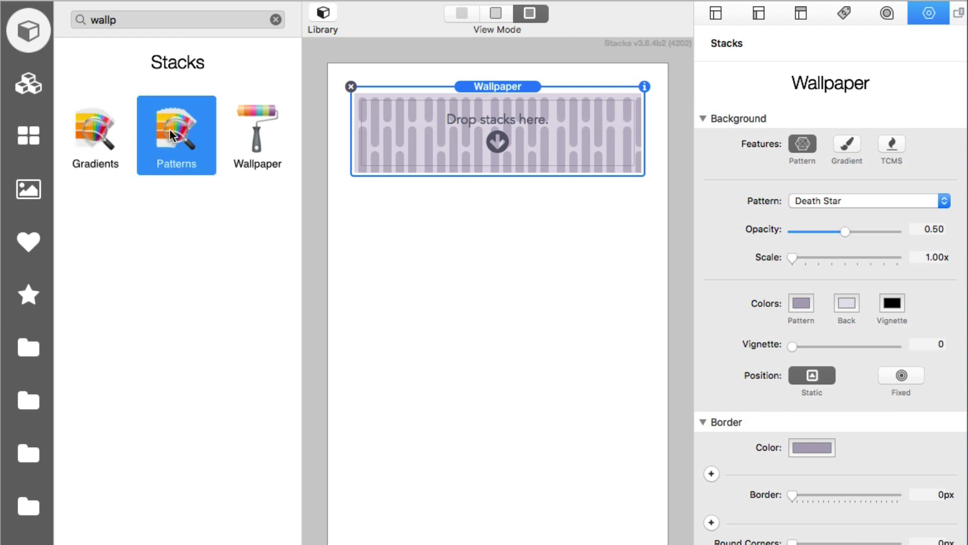
{"action": "left_click_drag", "start_coordinate": [170, 128], "coordinate": [458, 217]}
{"action": "left_click", "coordinate": [325, 18]}
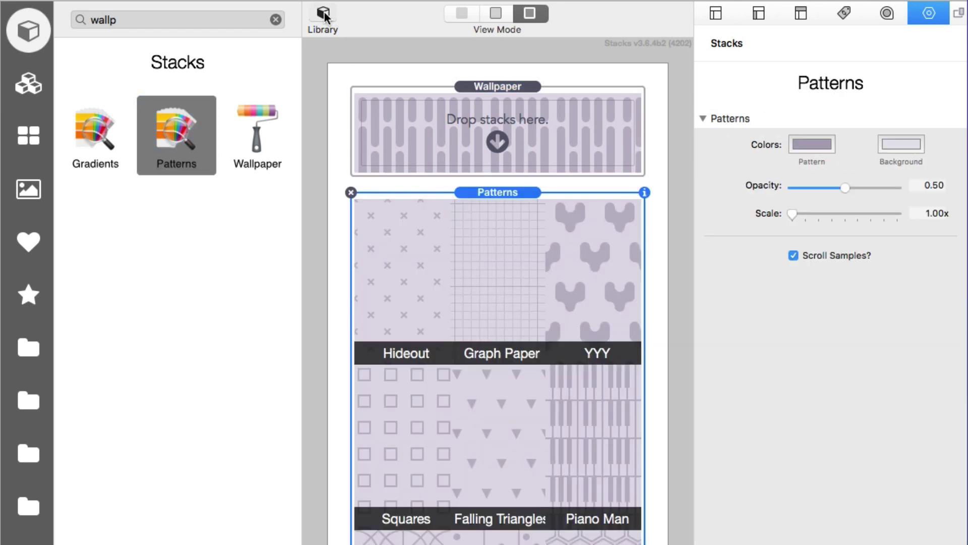
{"action": "scroll", "coordinate": [329, 318], "scroll_direction": "down", "scroll_amount": 15}
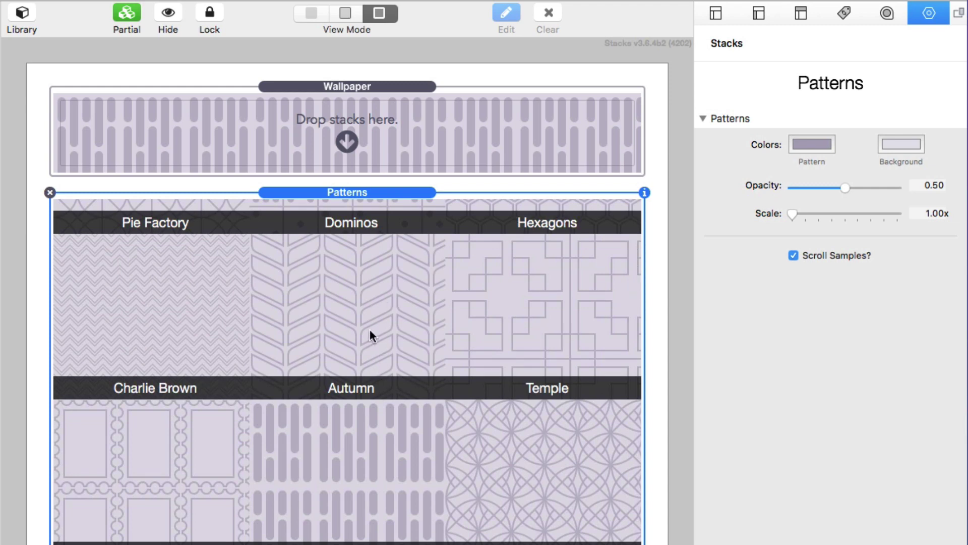
{"action": "scroll", "coordinate": [370, 335], "scroll_direction": "down", "scroll_amount": 5}
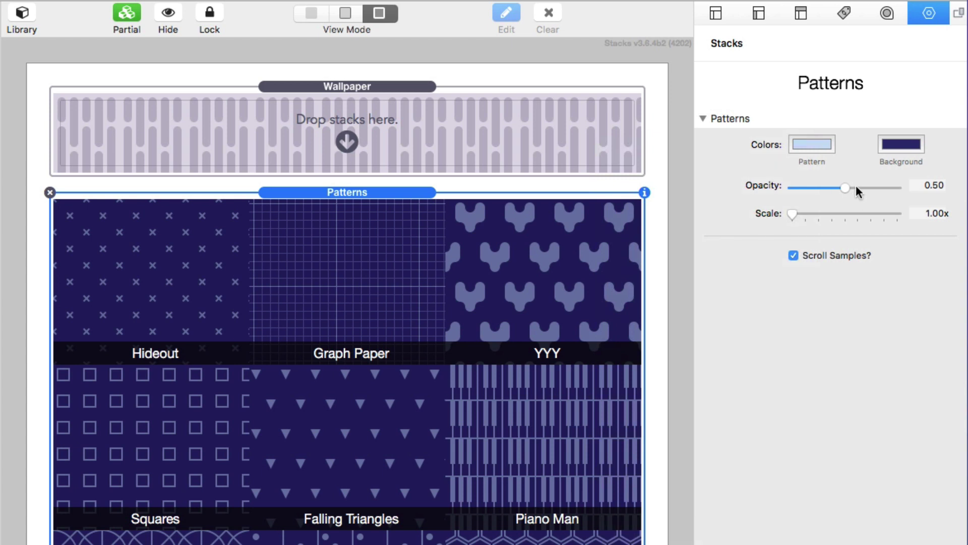
Step: Set the Patterns sample opacity to 0.54 after trying higher and lower values
{"action": "left_click_drag", "start_coordinate": [846, 187], "coordinate": [901, 189]}
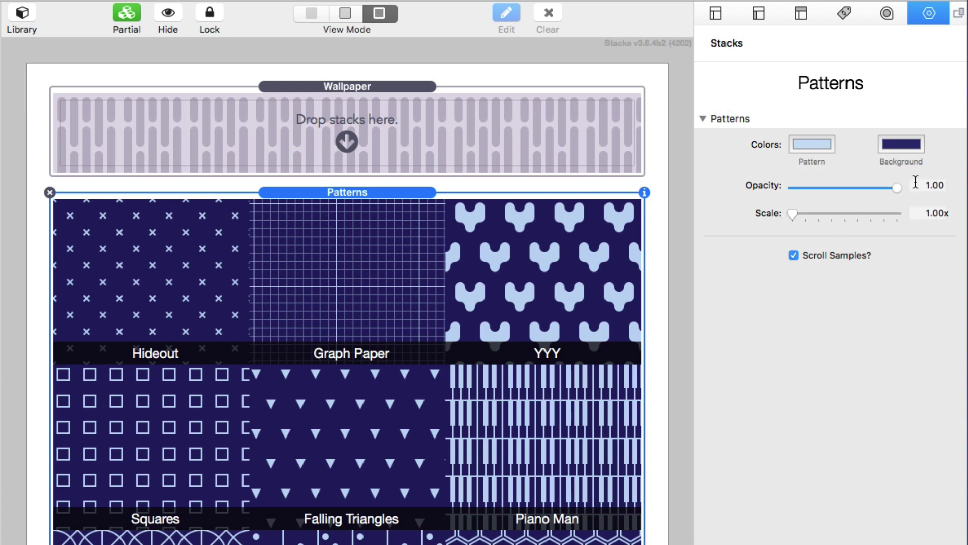
{"action": "left_click_drag", "start_coordinate": [897, 188], "coordinate": [839, 187]}
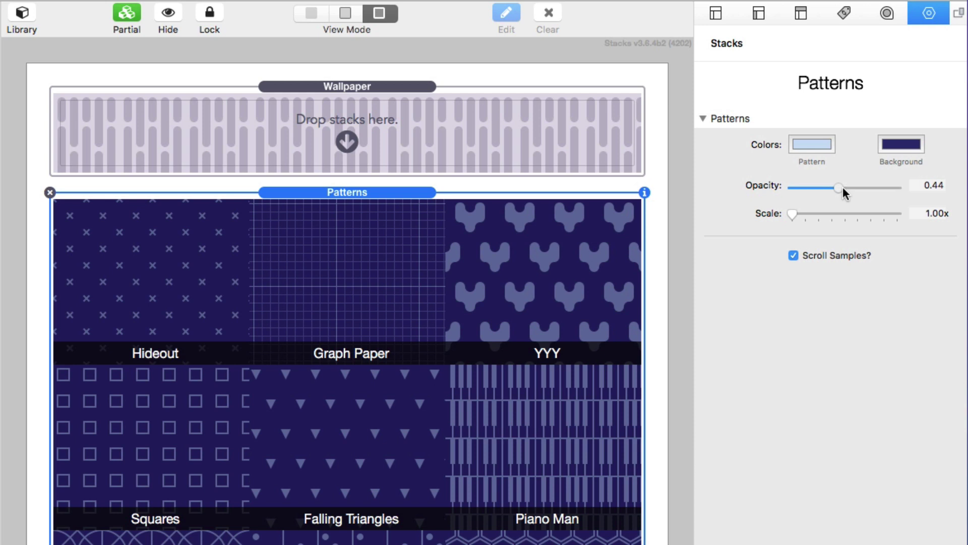
{"action": "left_click", "coordinate": [843, 188]}
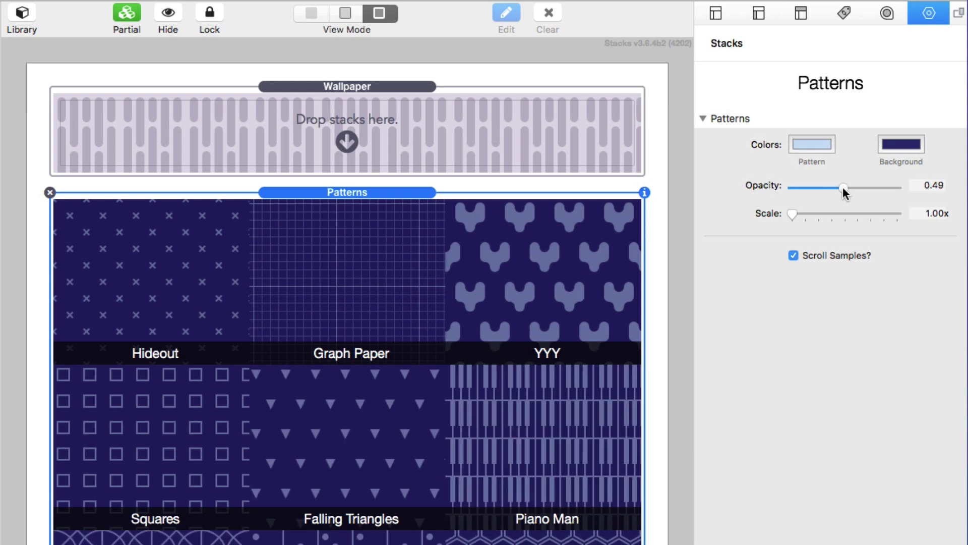
{"action": "left_click_drag", "start_coordinate": [804, 187], "coordinate": [799, 188]}
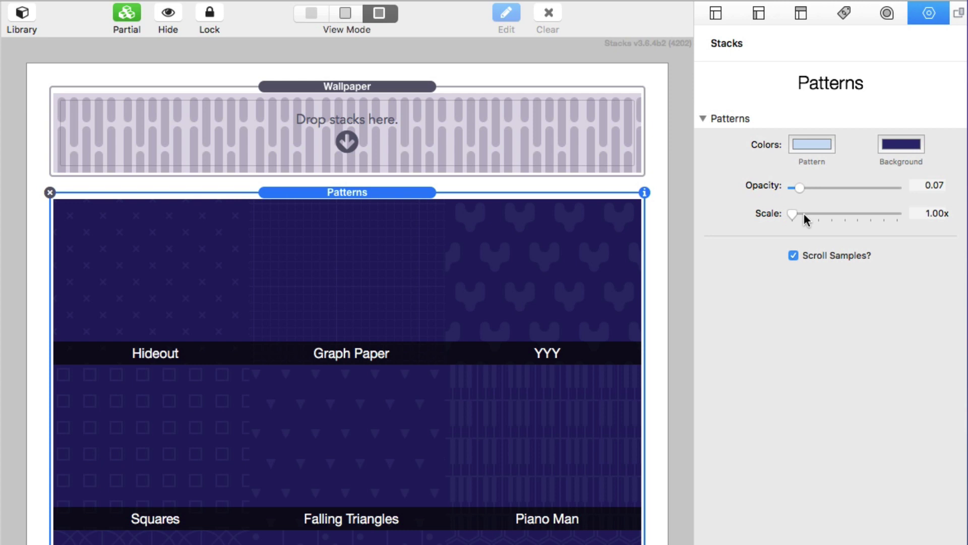
{"action": "left_click", "coordinate": [848, 188]}
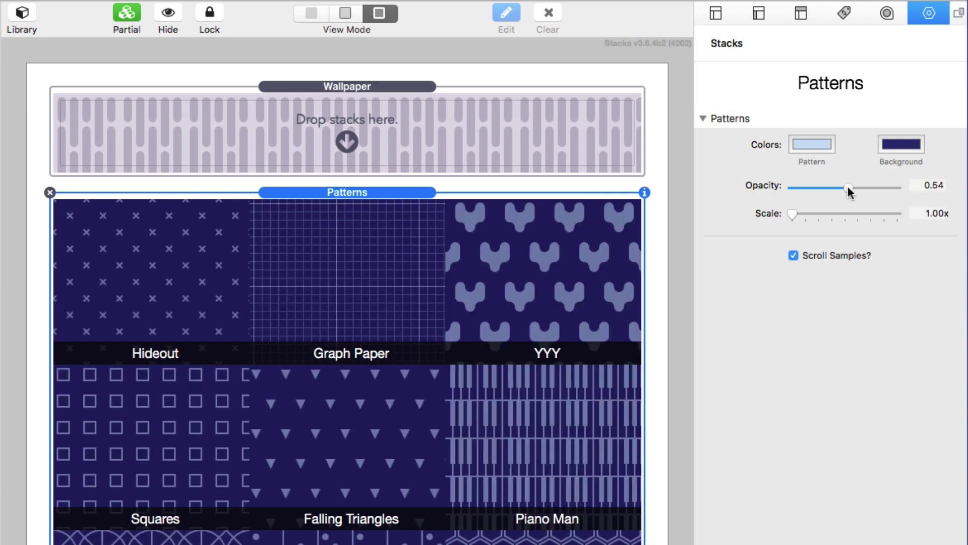
Step: Try 2.50x and 1.50x sample scales, then return the scale to 1.00x
{"action": "left_click", "coordinate": [828, 214]}
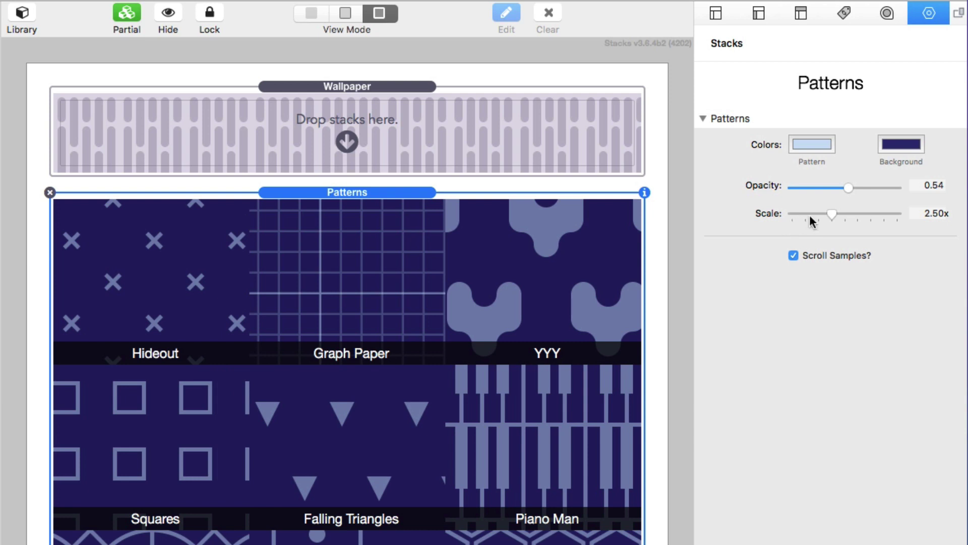
{"action": "mouse_move", "coordinate": [832, 213]}
{"action": "left_mouse_down"}
{"action": "mouse_move", "coordinate": [789, 213]}
{"action": "mouse_move", "coordinate": [814, 219]}
{"action": "left_mouse_up"}
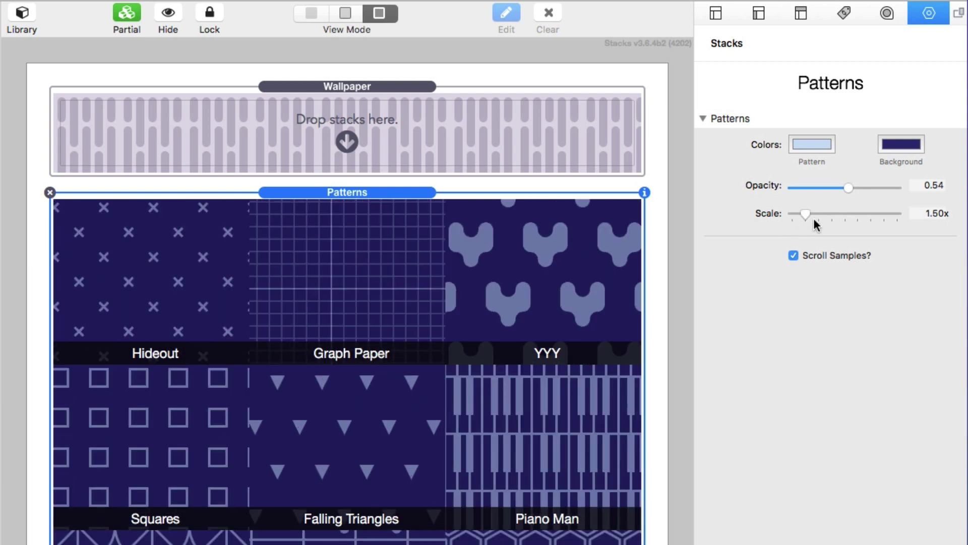
{"action": "left_click_drag", "start_coordinate": [797, 216], "coordinate": [792, 215]}
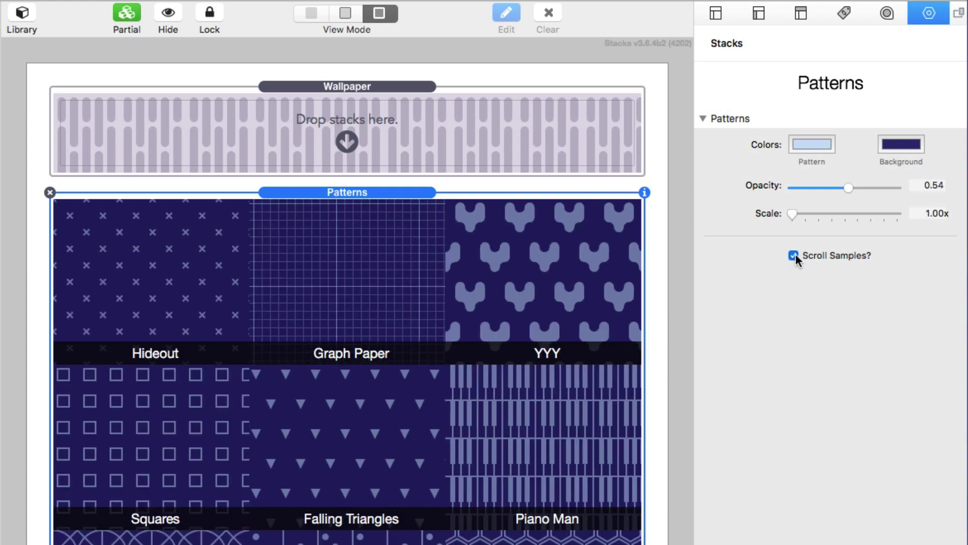
{"action": "scroll", "coordinate": [515, 437], "scroll_direction": "down", "scroll_amount": 20}
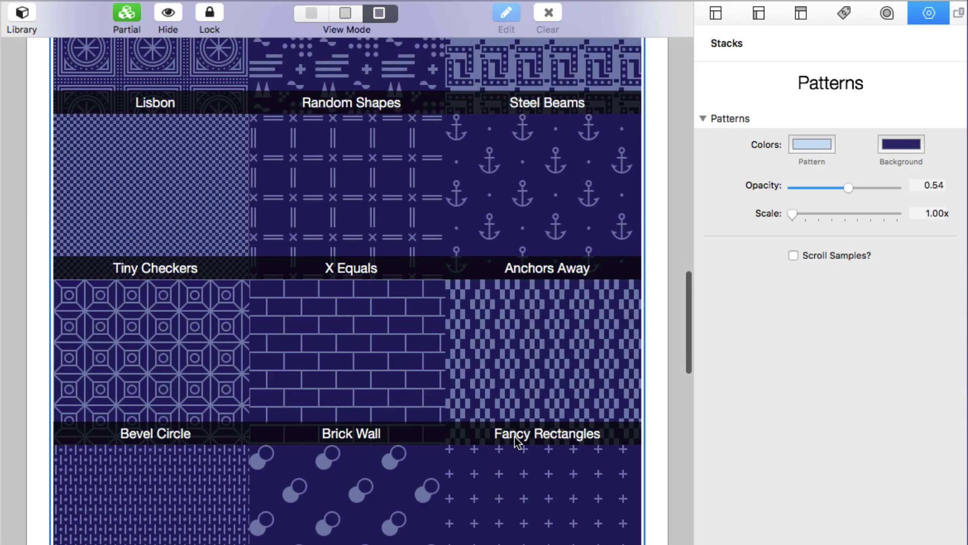
{"action": "scroll", "coordinate": [514, 437], "scroll_direction": "down", "scroll_amount": 20}
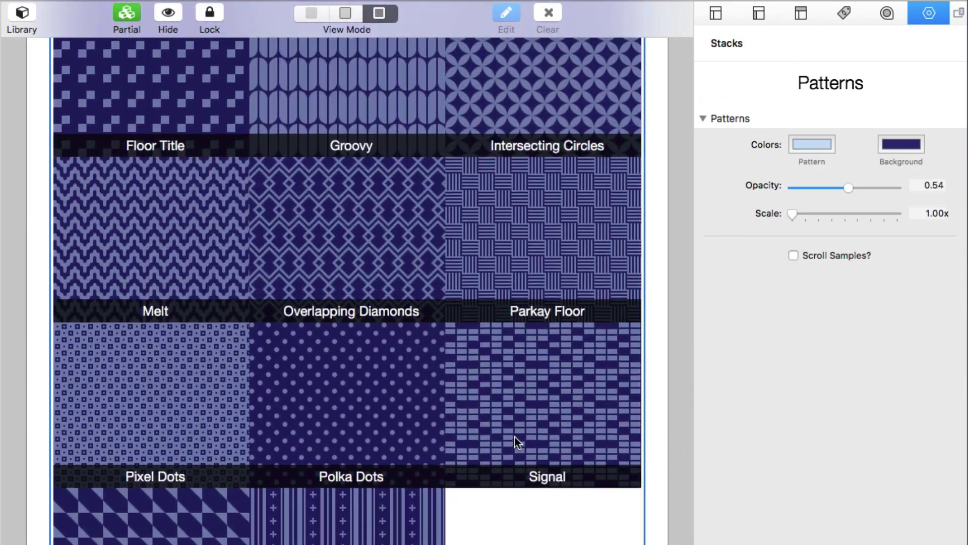
{"action": "scroll", "coordinate": [515, 437], "scroll_direction": "up", "scroll_amount": 20}
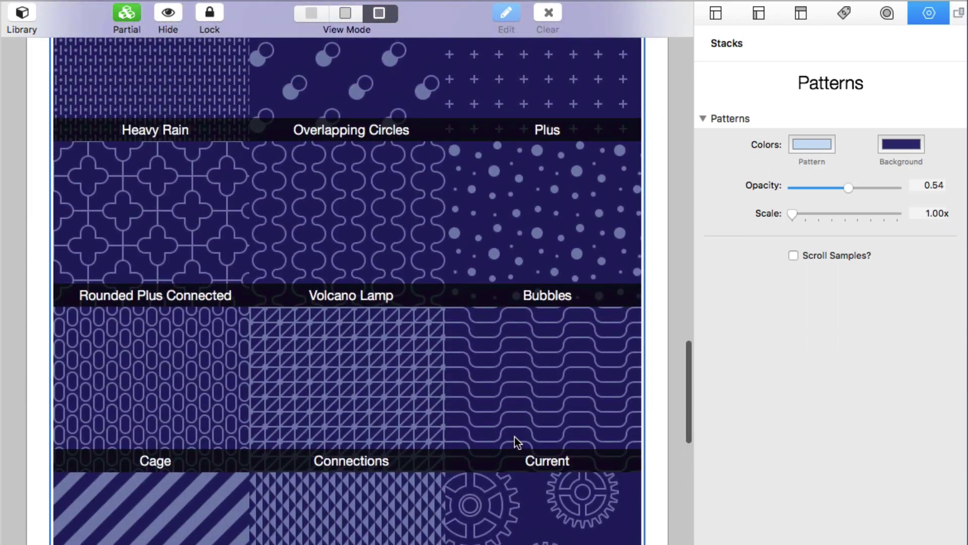
{"action": "scroll", "coordinate": [514, 436], "scroll_direction": "up", "scroll_amount": 15}
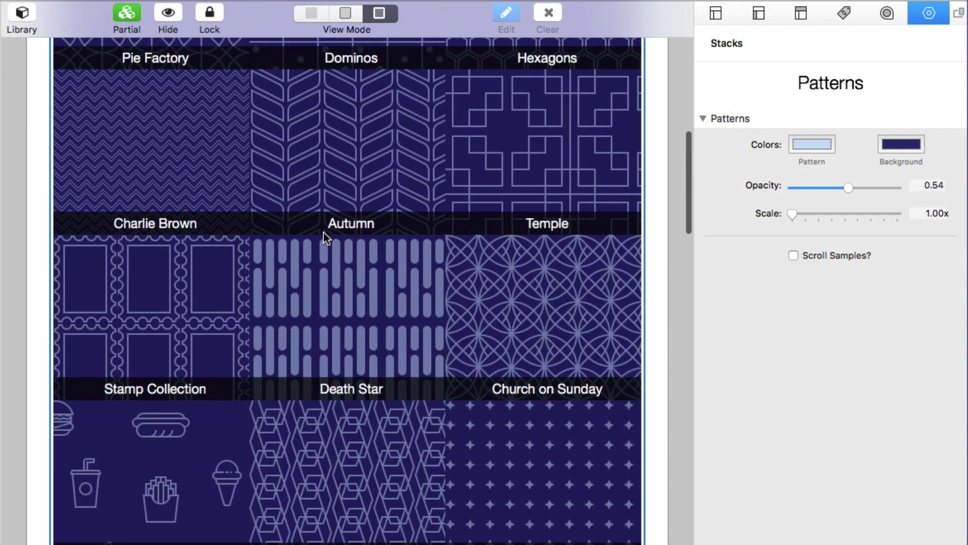
{"action": "scroll", "coordinate": [323, 413], "scroll_direction": "down", "scroll_amount": 20}
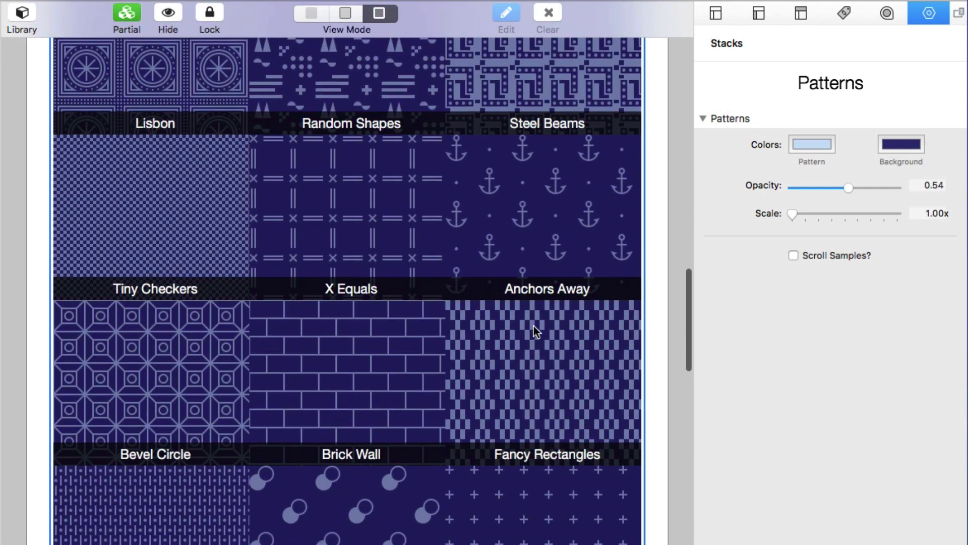
{"action": "scroll", "coordinate": [477, 504], "scroll_direction": "down", "scroll_amount": 15}
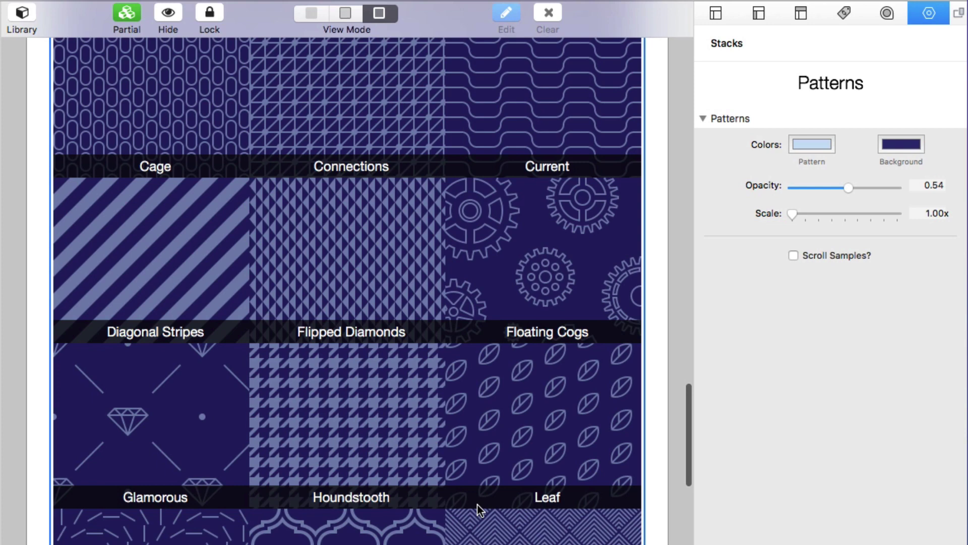
{"action": "scroll", "coordinate": [477, 505], "scroll_direction": "up", "scroll_amount": 20}
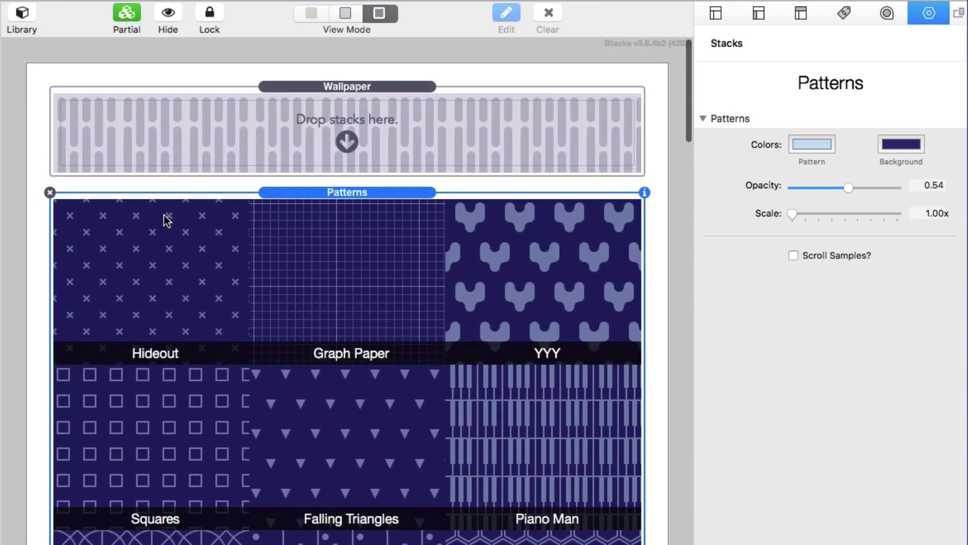
Step: Delete the Patterns stack and set the Wallpaper pattern to Circuit Board
{"action": "left_click", "coordinate": [49, 193]}
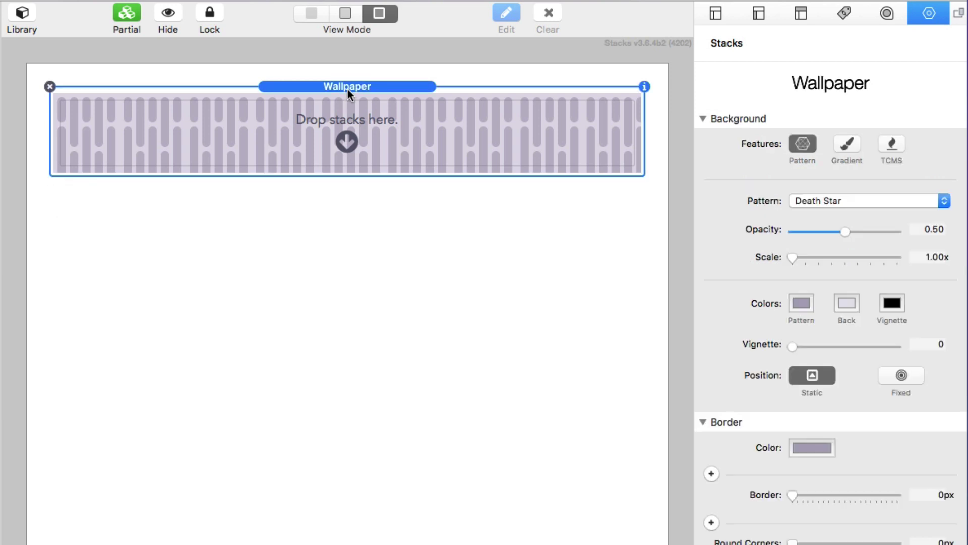
{"action": "left_click", "coordinate": [815, 200]}
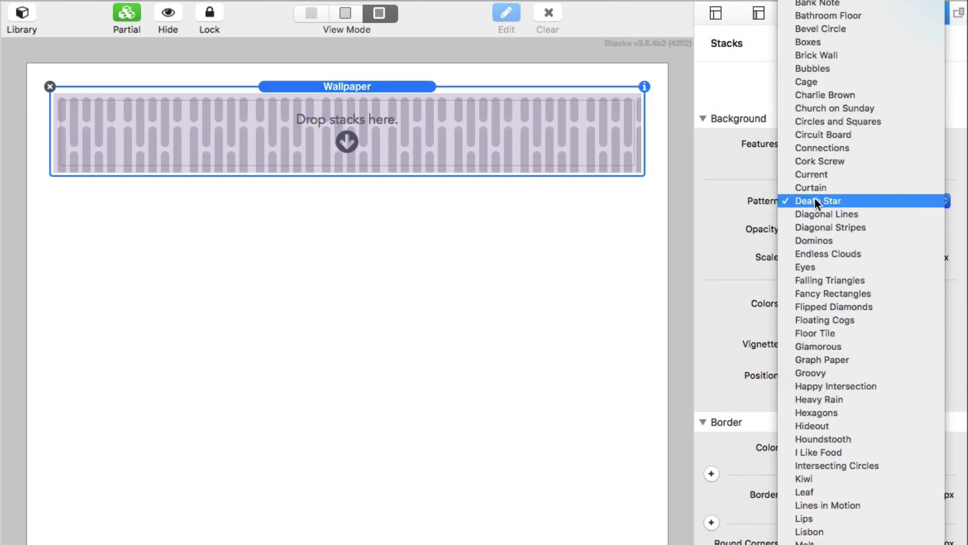
{"action": "key", "text": "c"}
{"action": "key", "text": "i"}
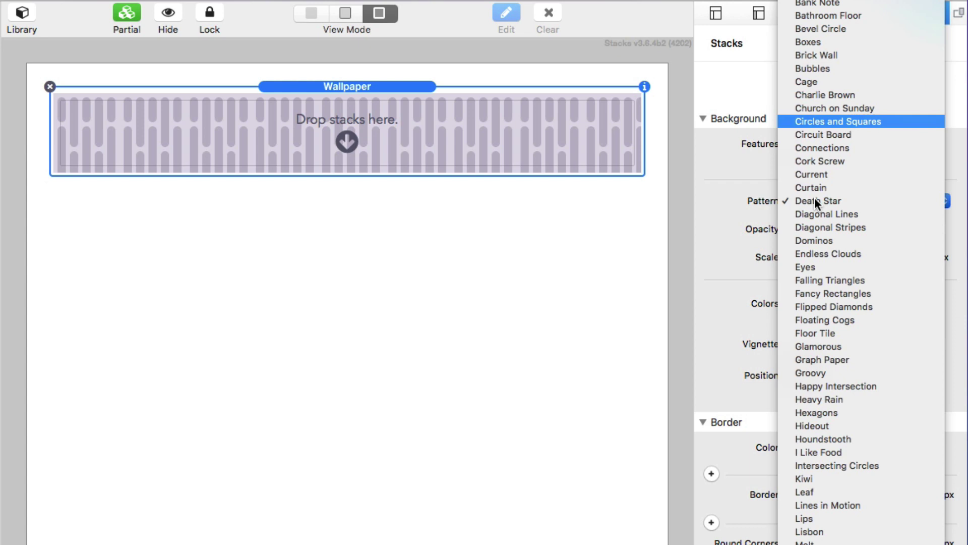
{"action": "key", "text": "Down"}
{"action": "key", "text": "Return"}
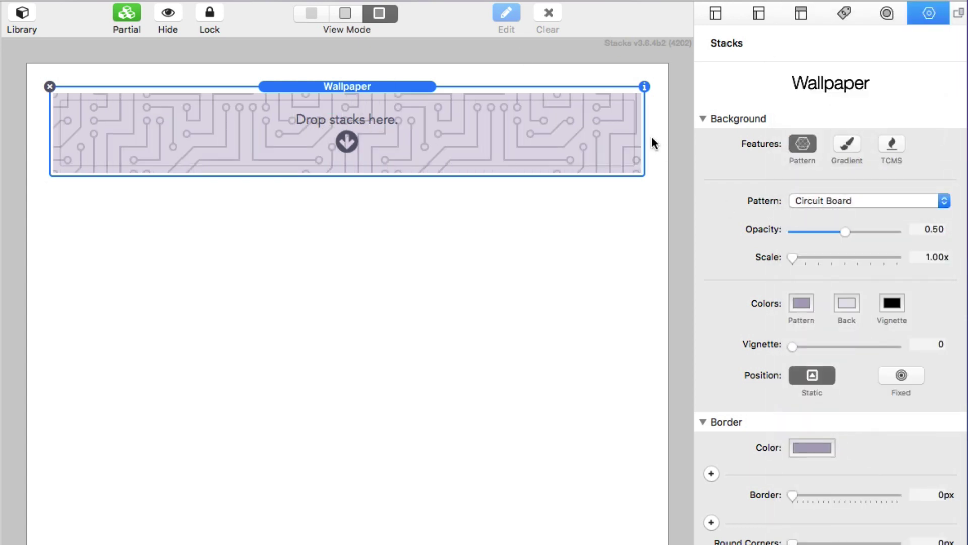
Step: Switch to preview and set the background colour to dark blue rgba(0, 68, 121, 1)
{"action": "key", "text": "super+r"}
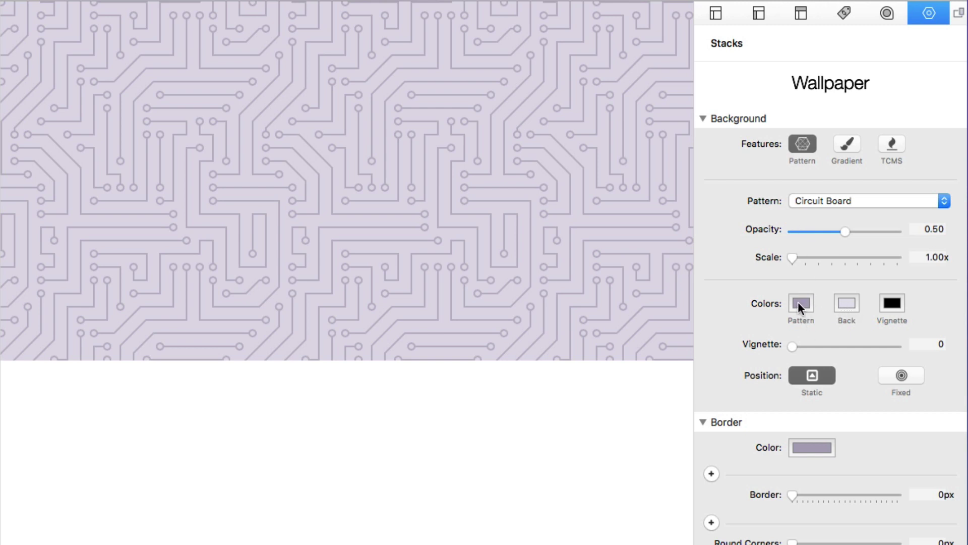
{"action": "left_click", "coordinate": [846, 303]}
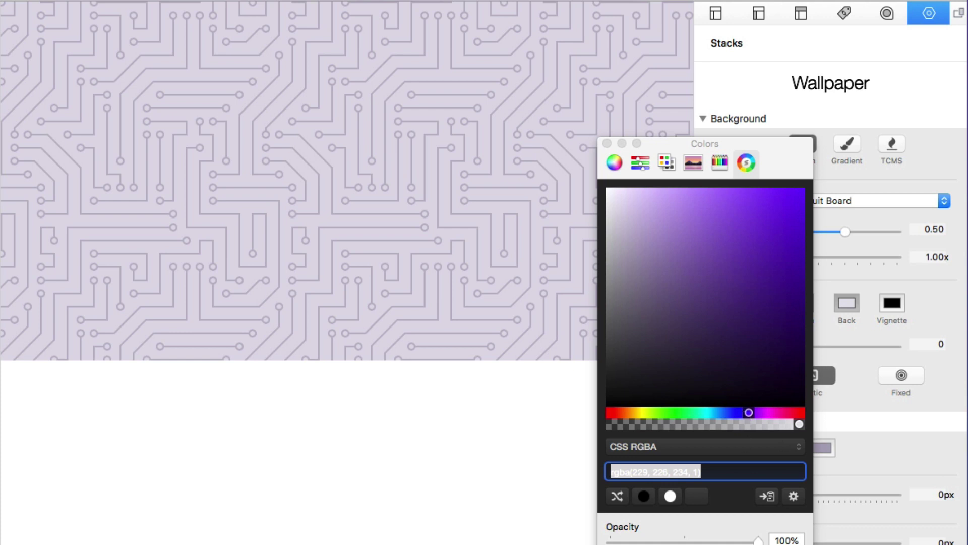
{"action": "type", "text": "rgba(0, 68, 121, 1)"}
{"action": "key", "text": "Return"}
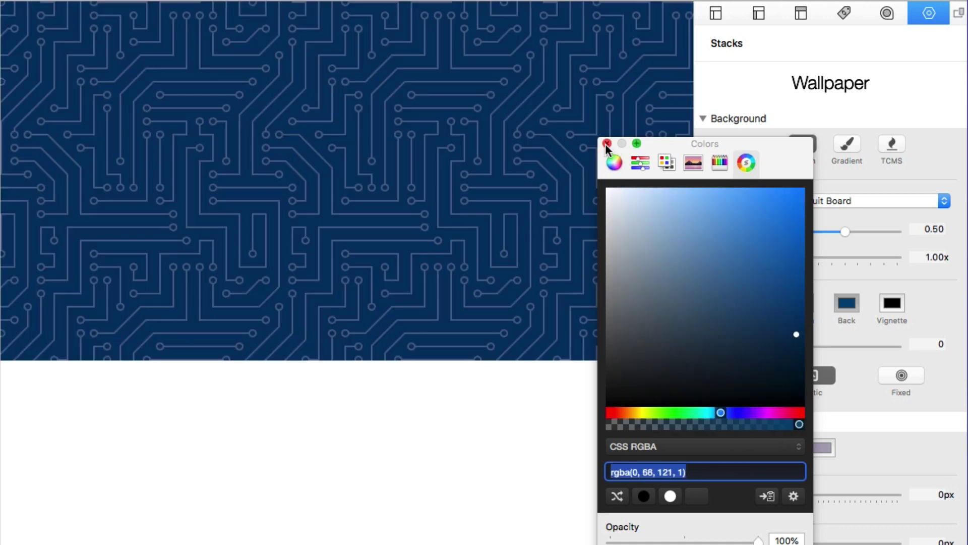
{"action": "left_click", "coordinate": [607, 144]}
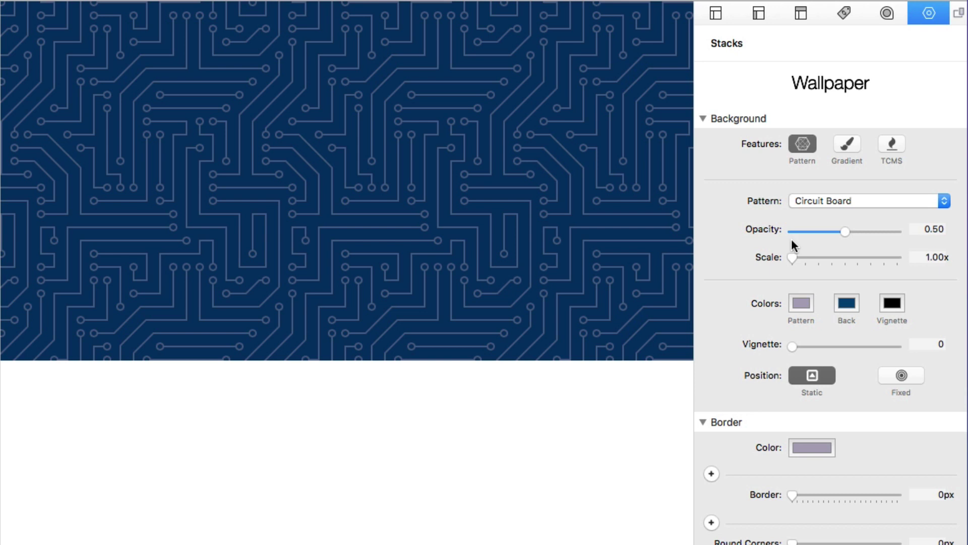
Step: Set the Circuit Board pattern opacity to 0.43 after trying 0.10 and 0.79
{"action": "left_click_drag", "start_coordinate": [830, 232], "coordinate": [827, 232]}
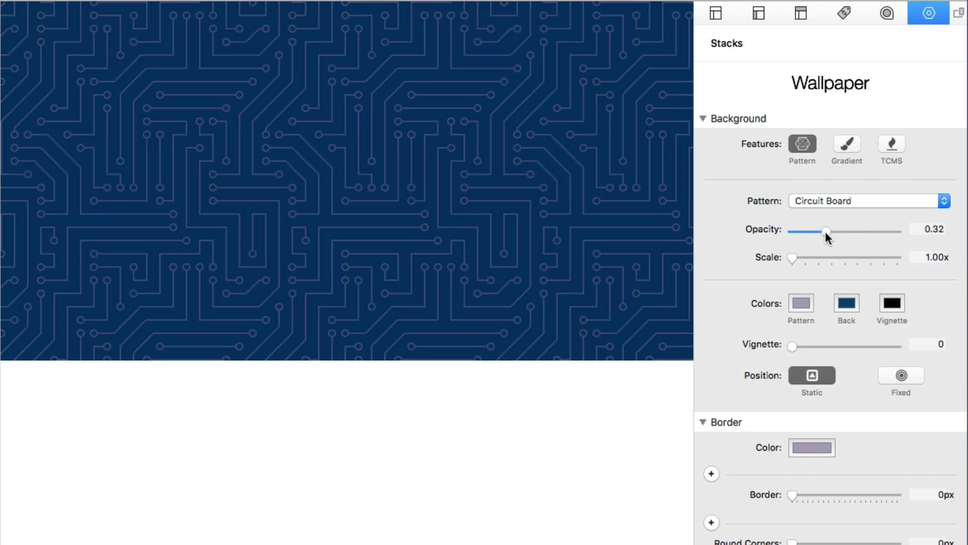
{"action": "left_click", "coordinate": [802, 232]}
{"action": "left_click", "coordinate": [875, 233]}
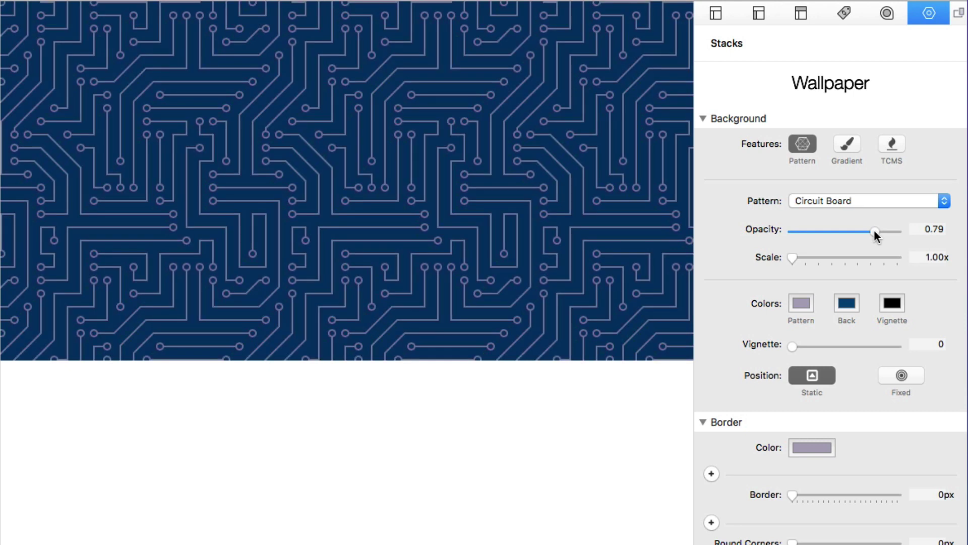
{"action": "left_click", "coordinate": [838, 231]}
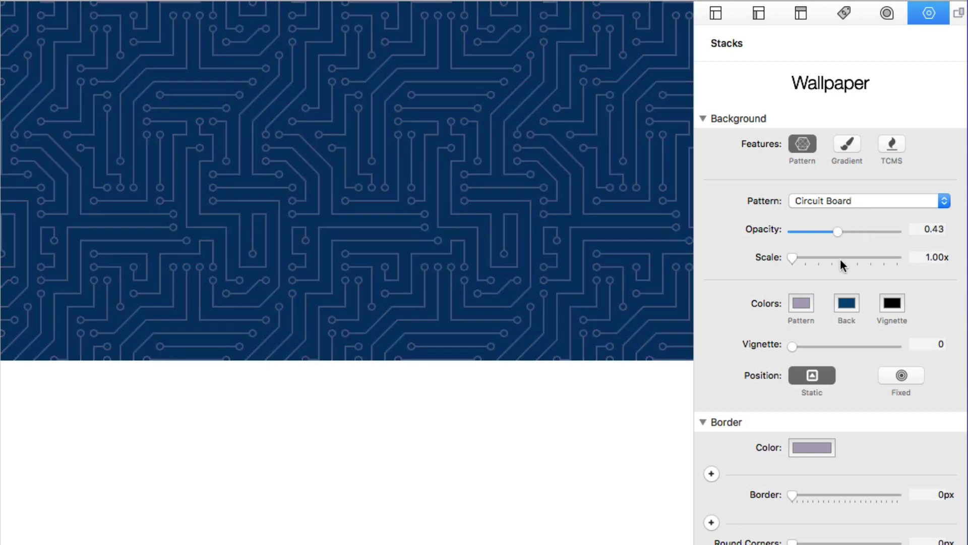
Step: Try 3.00x, 4.00x and 2.00x pattern scales, then return scale to 1.00x
{"action": "left_click", "coordinate": [843, 258]}
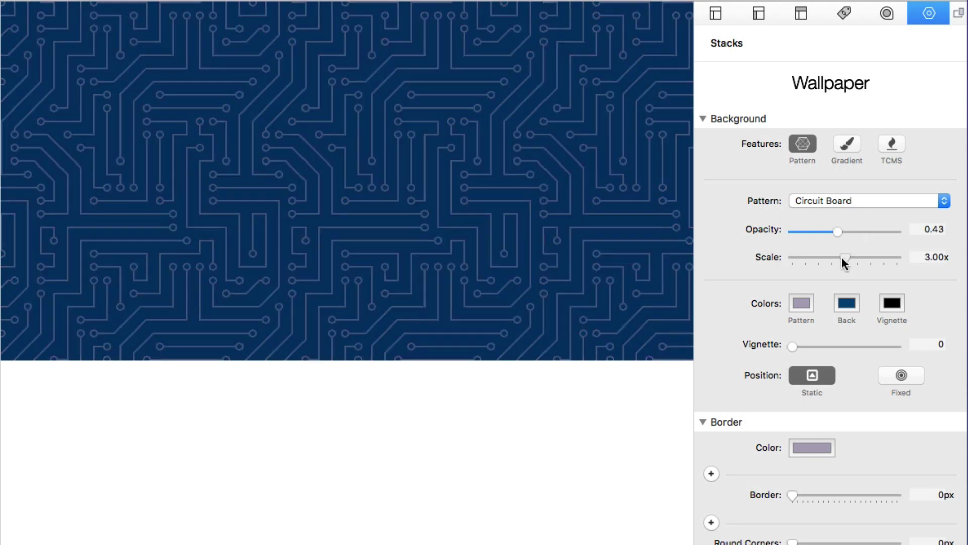
{"action": "left_click", "coordinate": [869, 259]}
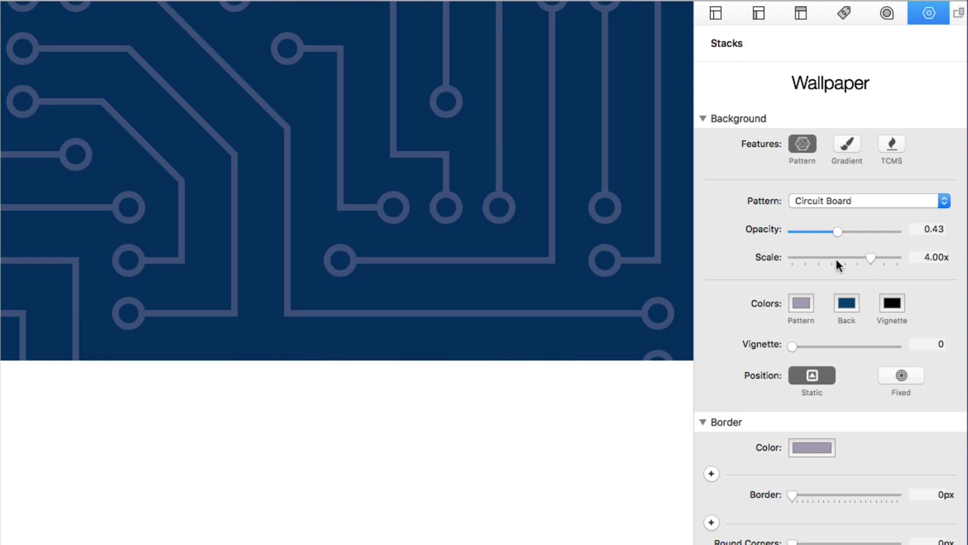
{"action": "left_click", "coordinate": [813, 258]}
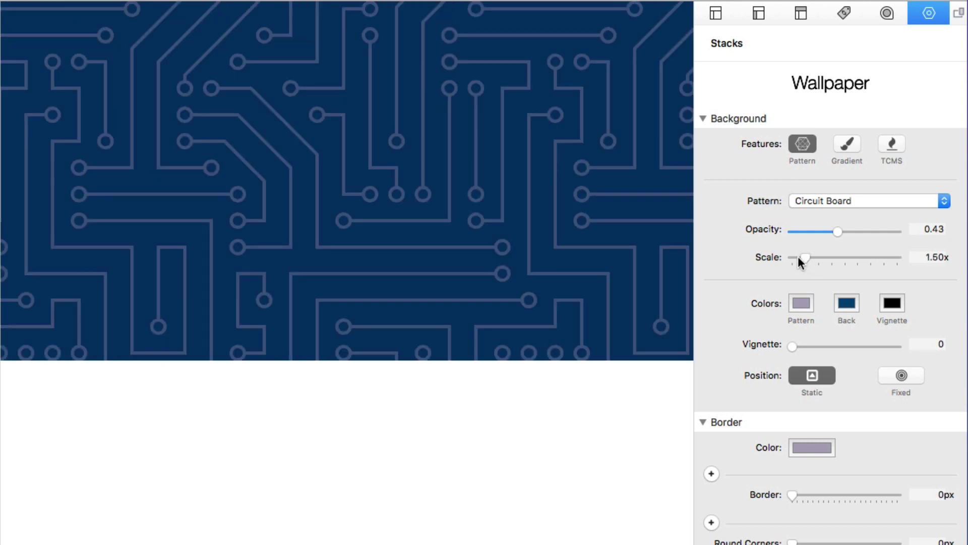
{"action": "left_click_drag", "start_coordinate": [798, 257], "coordinate": [786, 256]}
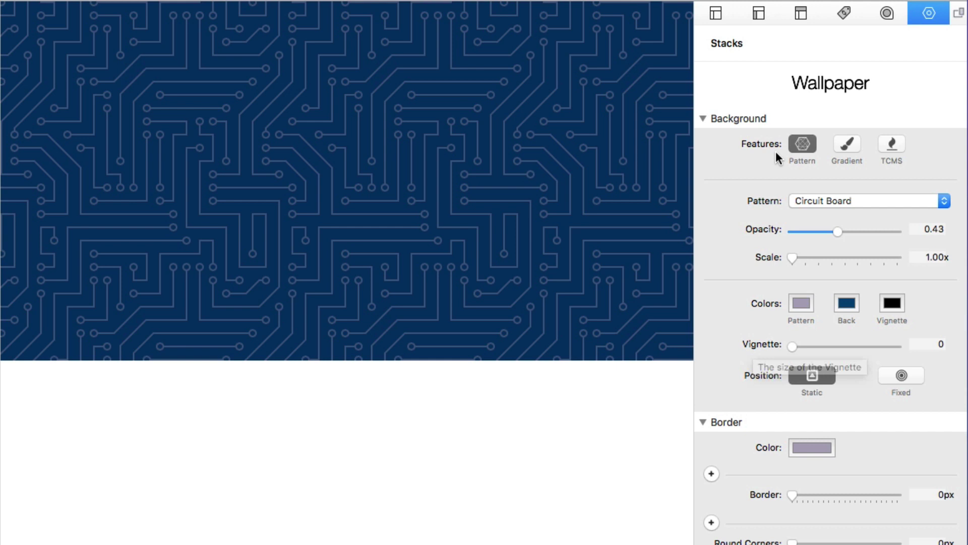
Step: Change the wallpaper background to light blue and add a dark vignette of 27
{"action": "left_click", "coordinate": [846, 303]}
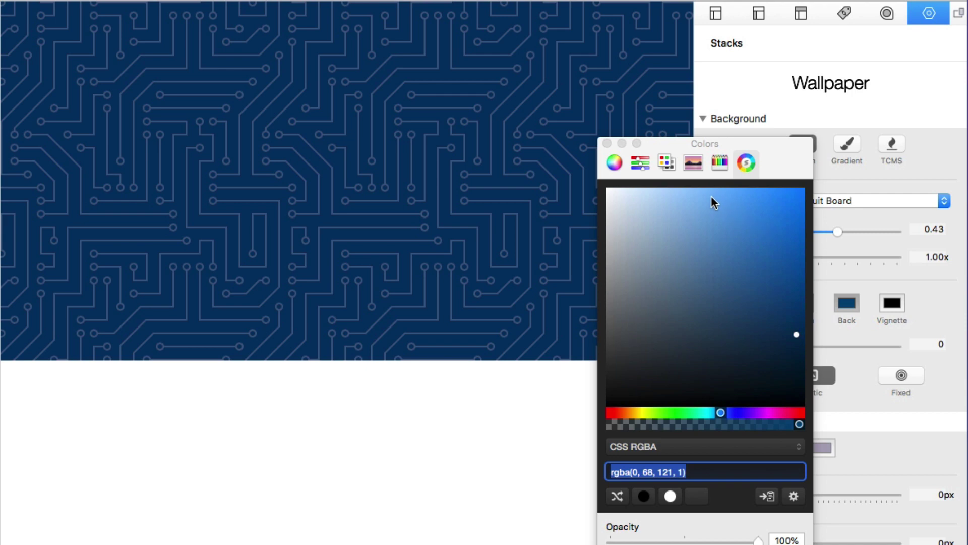
{"action": "left_click_drag", "start_coordinate": [711, 201], "coordinate": [699, 193]}
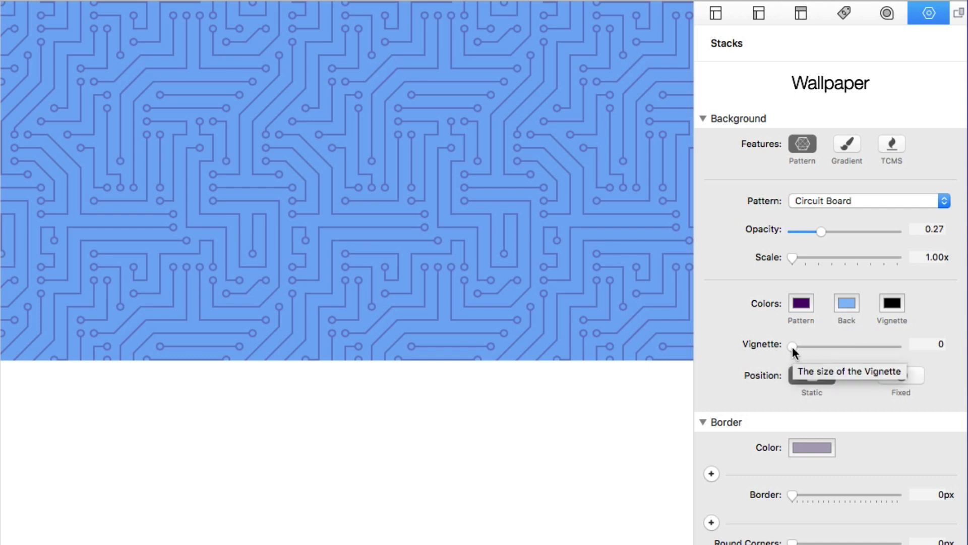
{"action": "left_click_drag", "start_coordinate": [792, 347], "coordinate": [903, 346]}
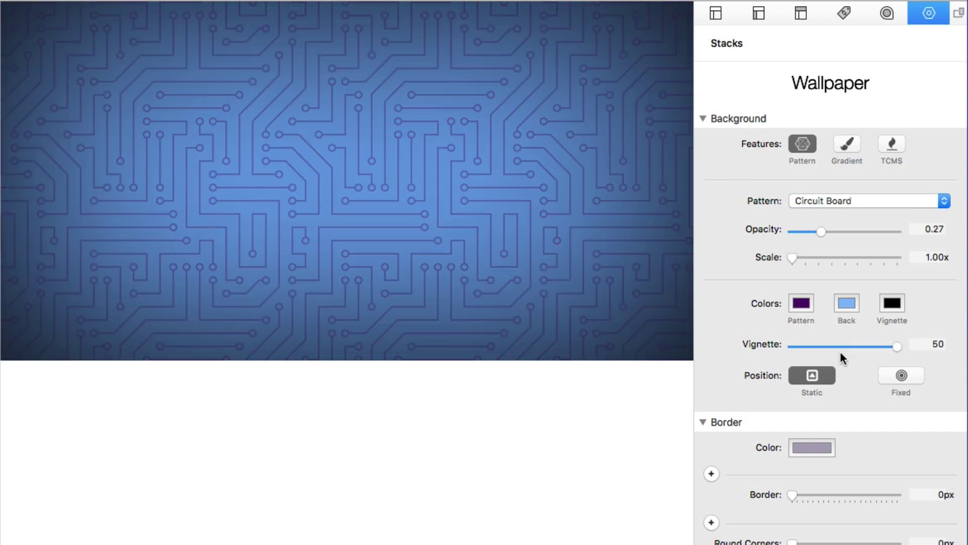
Step: Set the vignette size to 23 after trying 25, maximum and 33
{"action": "left_click", "coordinate": [843, 347]}
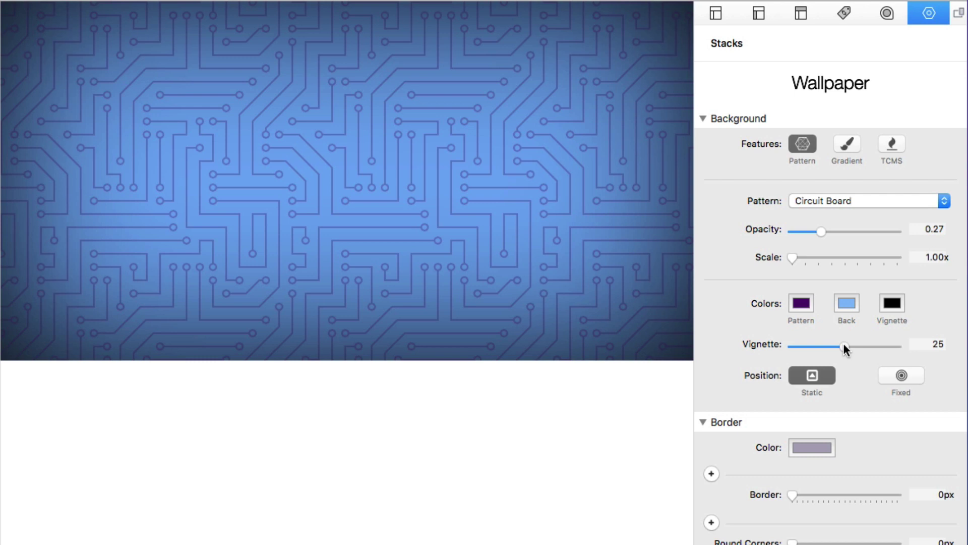
{"action": "left_click_drag", "start_coordinate": [846, 346], "coordinate": [925, 349]}
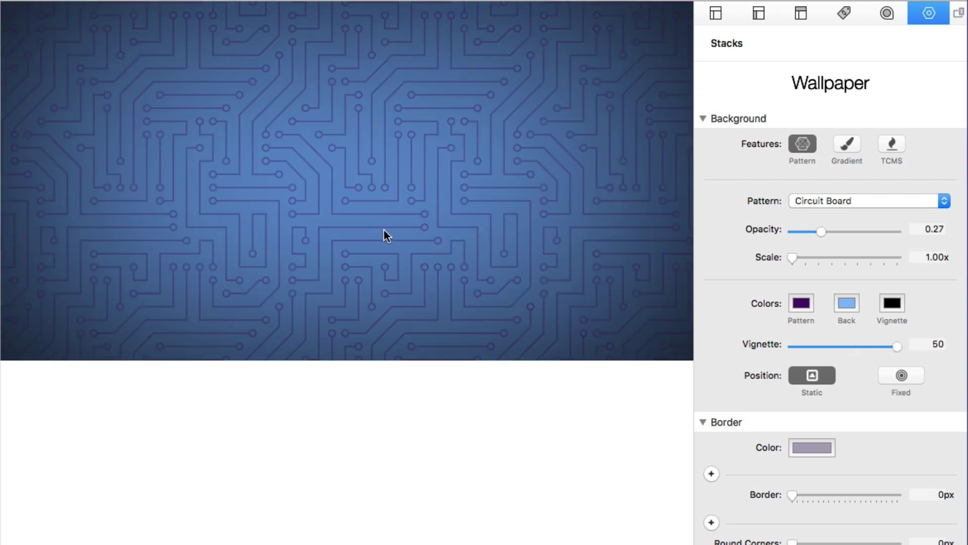
{"action": "left_click", "coordinate": [862, 347]}
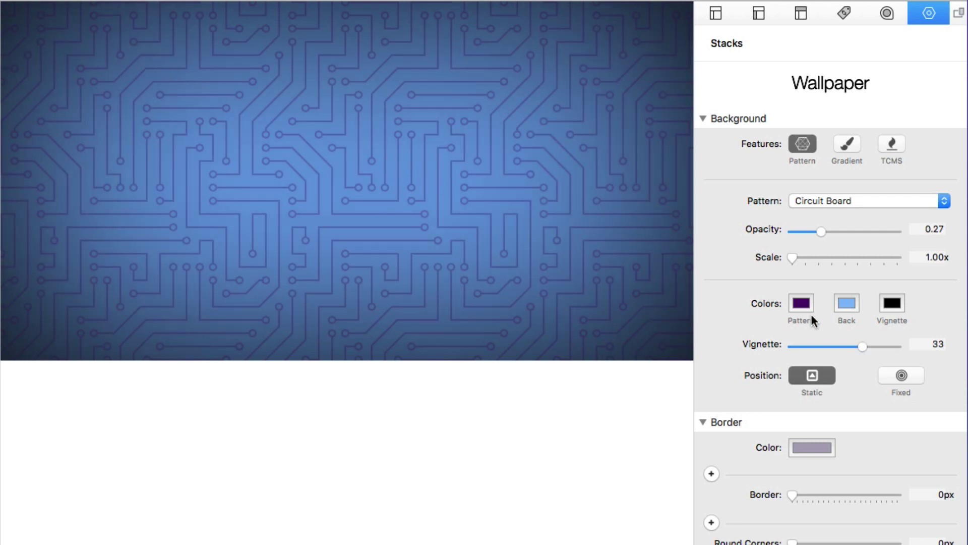
{"action": "left_click", "coordinate": [839, 346]}
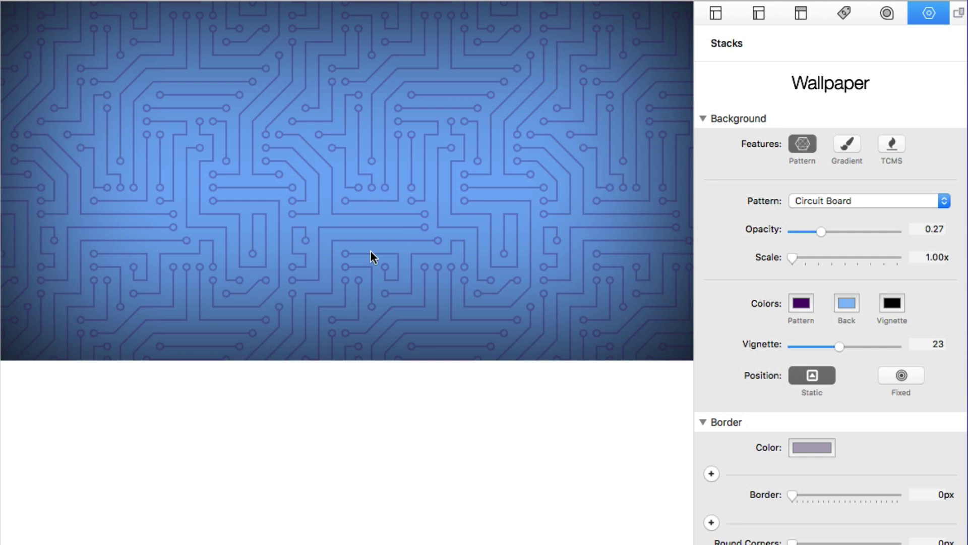
Step: Tint the vignette colour blue instead of black
{"action": "left_click", "coordinate": [892, 302]}
{"action": "left_click_drag", "start_coordinate": [761, 414], "coordinate": [733, 419]}
{"action": "left_click", "coordinate": [718, 226]}
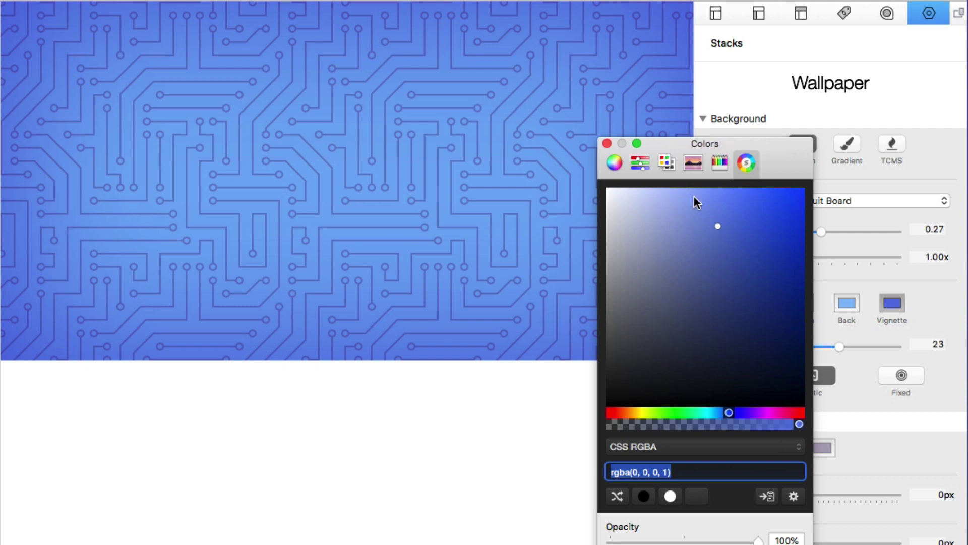
Step: Darken the vignette's blue shade and close the Colors panel
{"action": "left_click", "coordinate": [711, 285]}
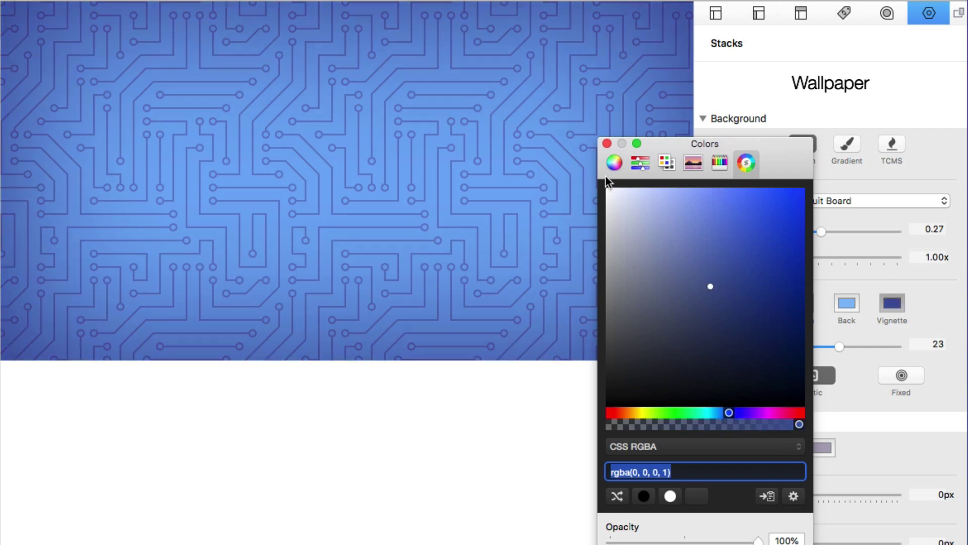
{"action": "left_click", "coordinate": [607, 144]}
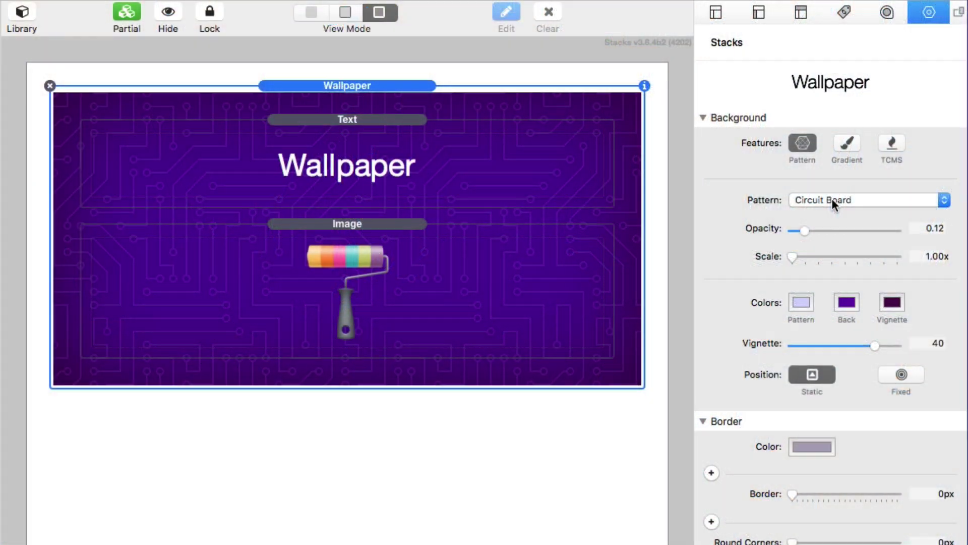
Step: Switch the Wallpaper pattern to Custom CSS, showing the default pastel triangle code
{"action": "left_click", "coordinate": [831, 202]}
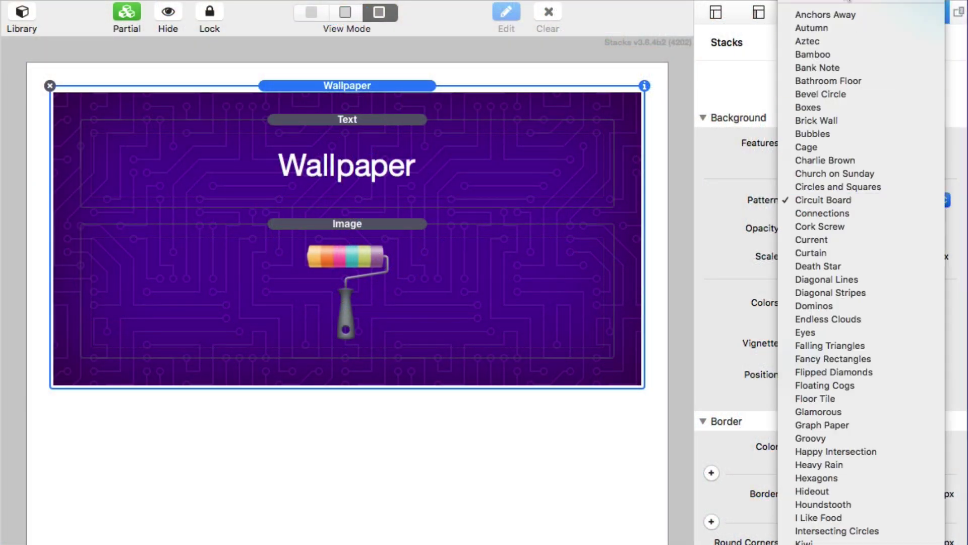
{"action": "left_click", "coordinate": [827, 15]}
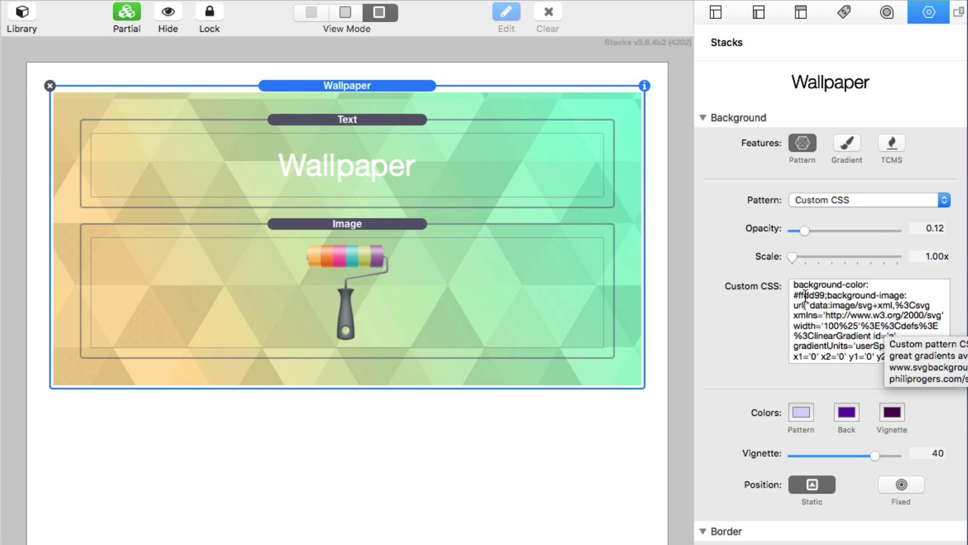
{"action": "left_click_drag", "start_coordinate": [795, 285], "coordinate": [938, 400]}
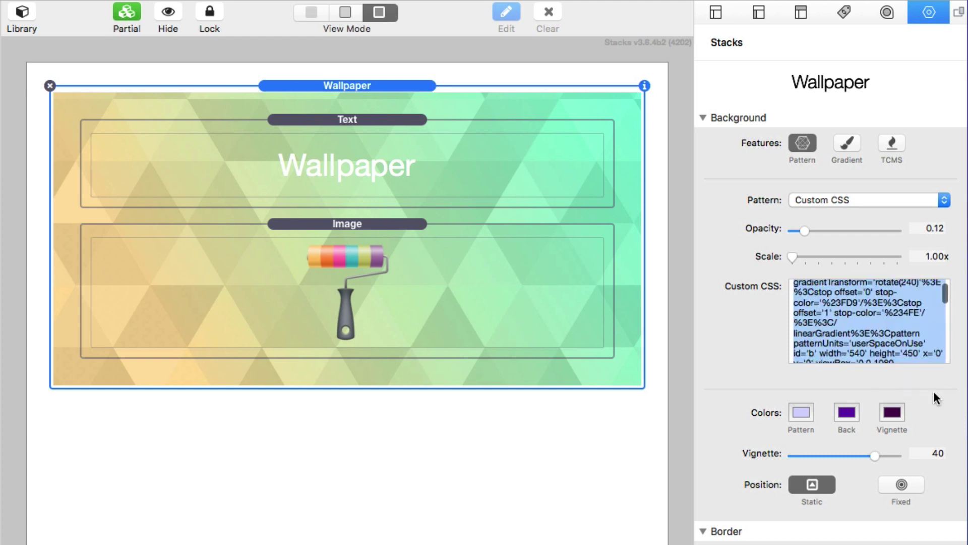
{"action": "left_click", "coordinate": [889, 330]}
{"action": "scroll", "coordinate": [889, 330], "scroll_direction": "up", "scroll_amount": 5}
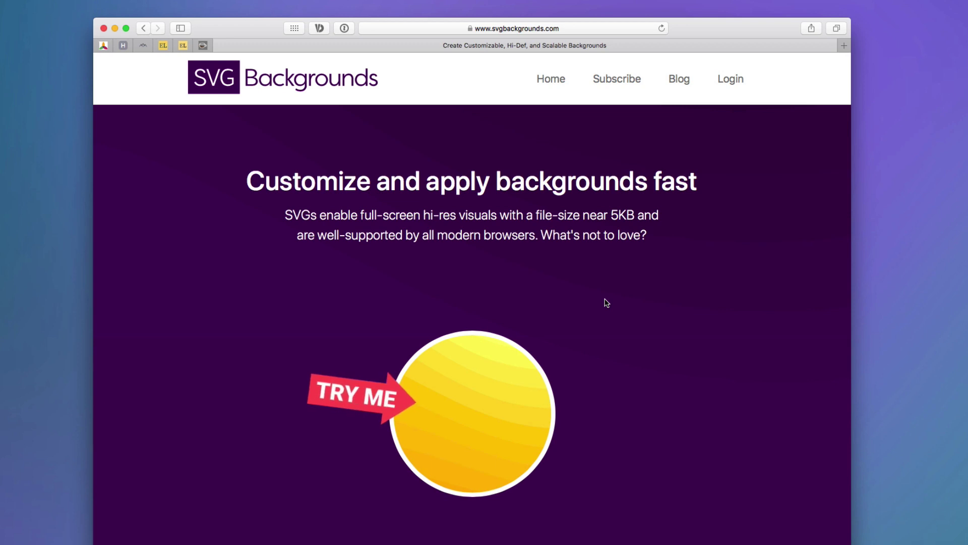
Step: Preview the pink-to-cream Radiant Gradient (#CC5577 to #EEEEBB) as the svgbackgrounds.com page background
{"action": "scroll", "coordinate": [607, 303], "scroll_direction": "down", "scroll_amount": 10}
{"action": "scroll", "coordinate": [607, 303], "scroll_direction": "down", "scroll_amount": 1}
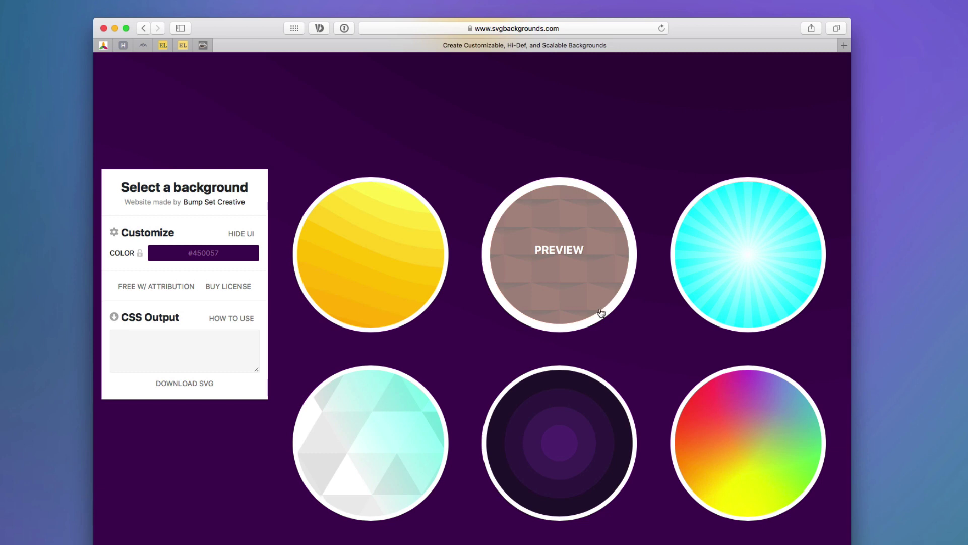
{"action": "scroll", "coordinate": [600, 313], "scroll_direction": "down", "scroll_amount": 5}
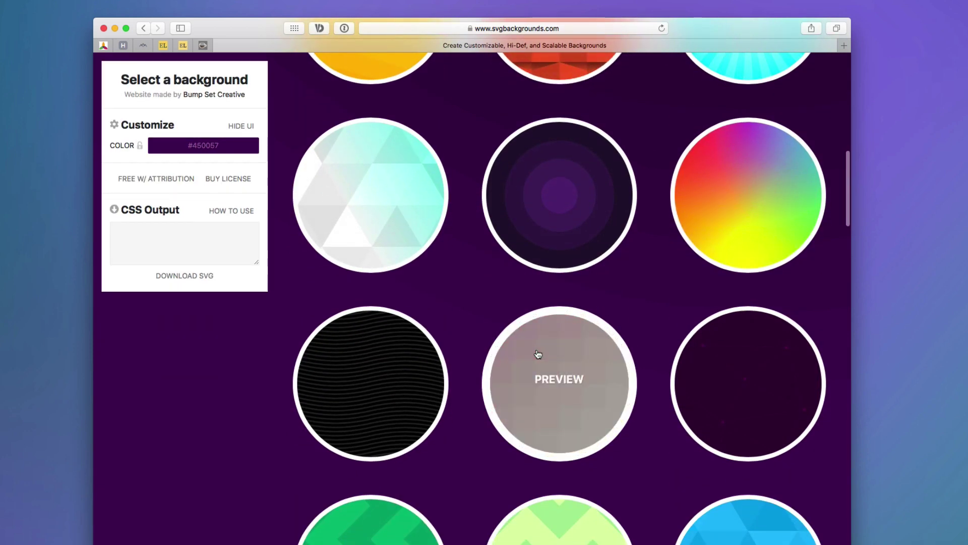
{"action": "scroll", "coordinate": [538, 355], "scroll_direction": "down", "scroll_amount": 2}
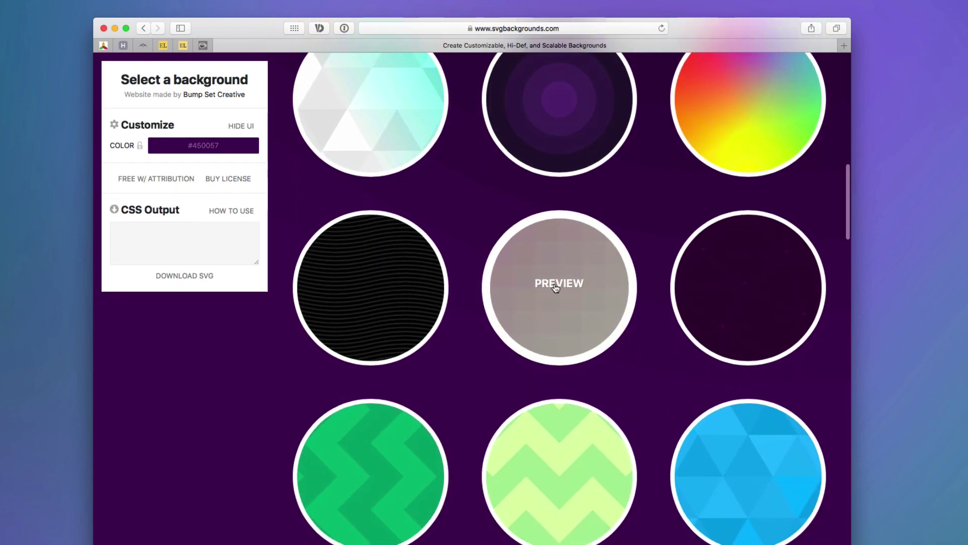
{"action": "left_click", "coordinate": [556, 287]}
{"action": "scroll", "coordinate": [554, 283], "scroll_direction": "up", "scroll_amount": 10}
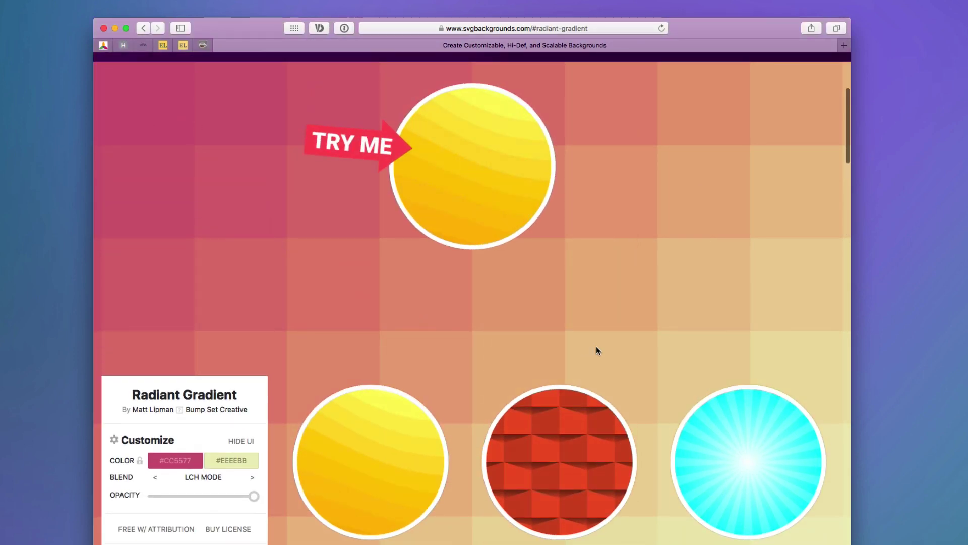
{"action": "scroll", "coordinate": [594, 289], "scroll_direction": "down", "scroll_amount": 4}
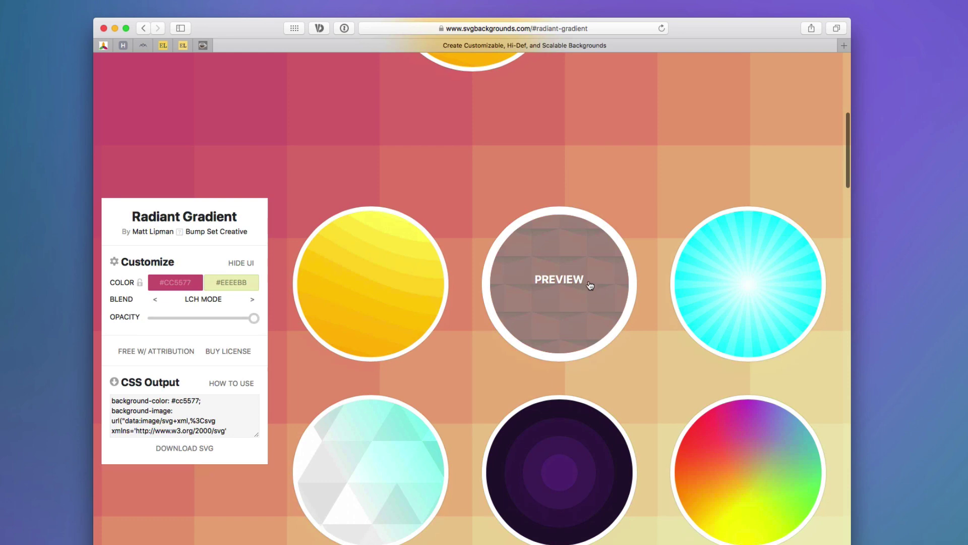
{"action": "scroll", "coordinate": [483, 129], "scroll_direction": "up", "scroll_amount": 3}
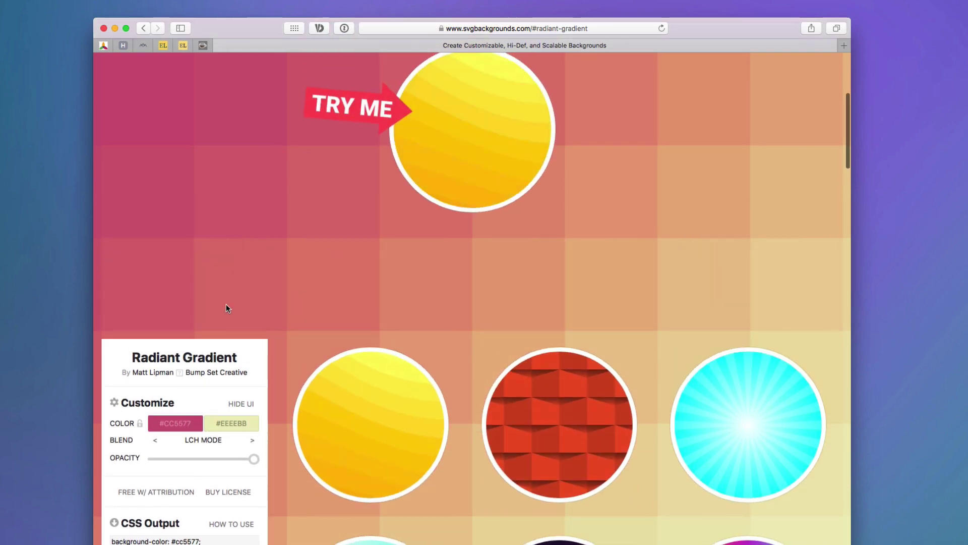
{"action": "scroll", "coordinate": [227, 305], "scroll_direction": "down", "scroll_amount": 3}
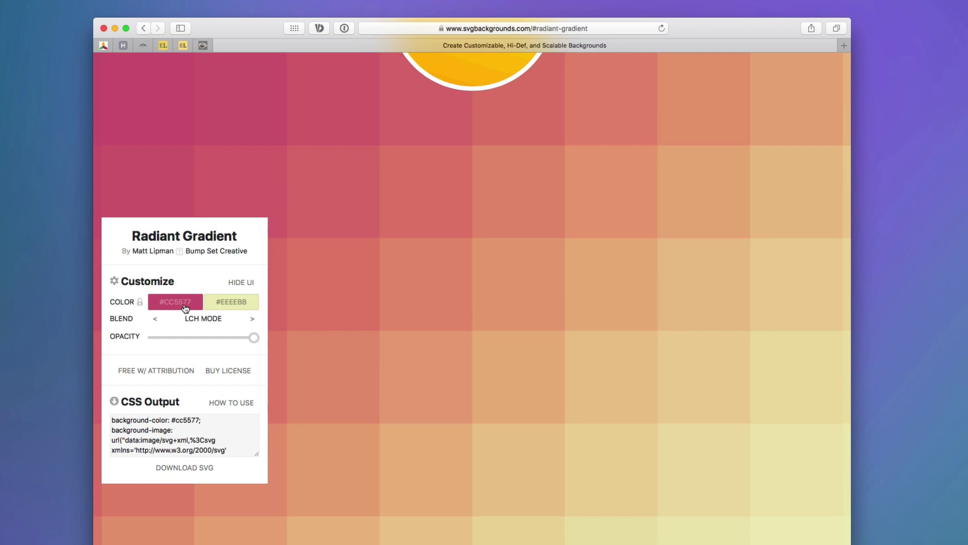
Step: Change the Radiant Gradient colours to blue #0F1FCC and green-cyan #3AEECC
{"action": "left_click", "coordinate": [186, 308]}
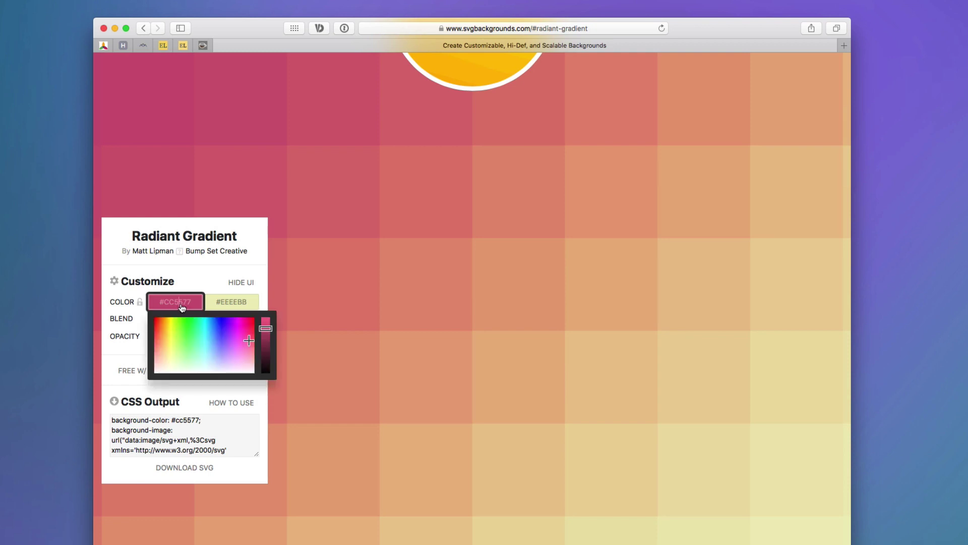
{"action": "left_click", "coordinate": [219, 323]}
{"action": "left_click_drag", "start_coordinate": [219, 323], "coordinate": [220, 320]}
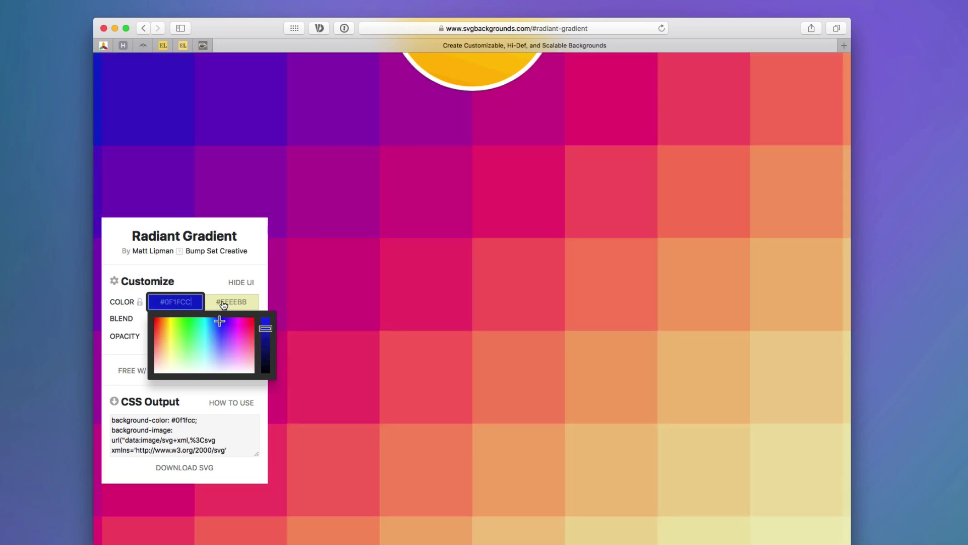
{"action": "left_click", "coordinate": [216, 276]}
{"action": "left_click", "coordinate": [220, 300]}
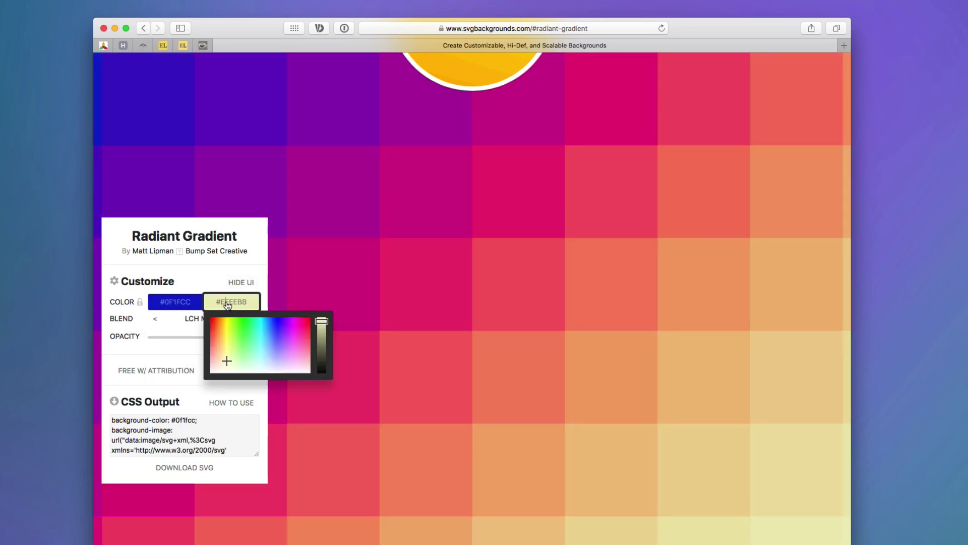
{"action": "left_click_drag", "start_coordinate": [238, 325], "coordinate": [262, 334]}
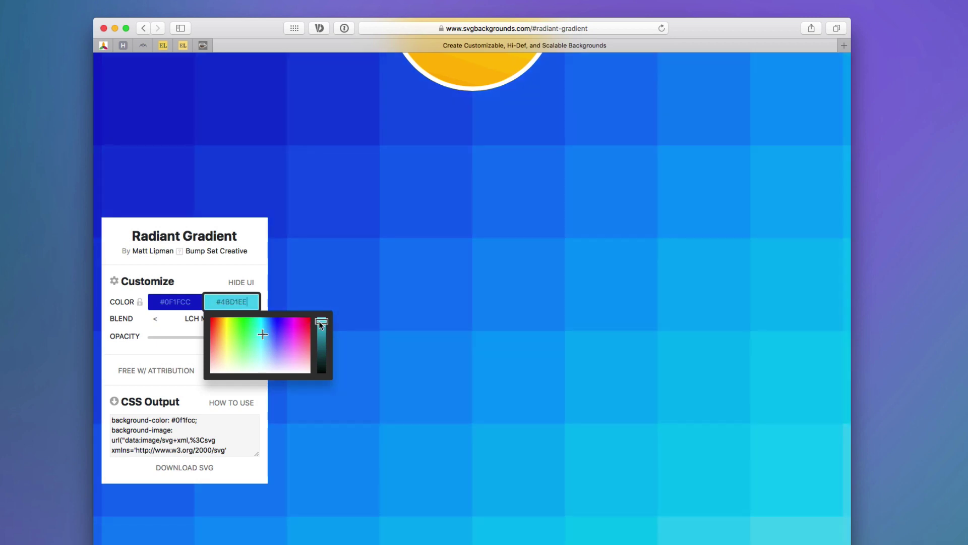
{"action": "left_click_drag", "start_coordinate": [252, 325], "coordinate": [256, 331]}
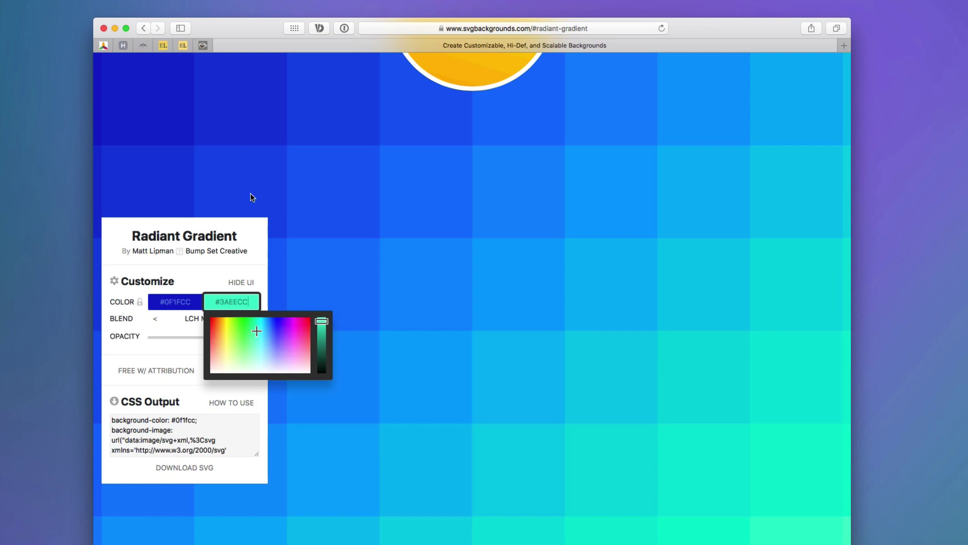
{"action": "left_click", "coordinate": [223, 215]}
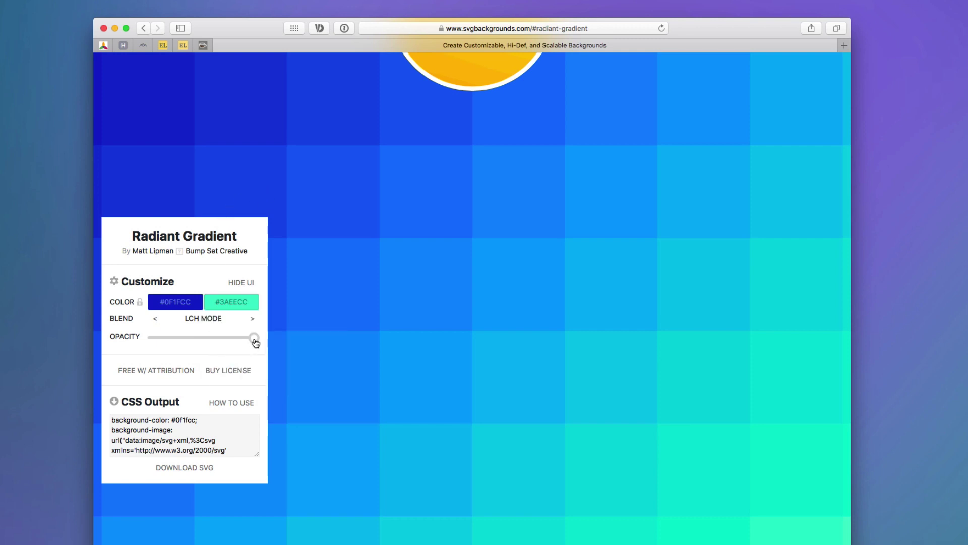
Step: Adjust the gradient opacity and cycle through the blend modes, settling on HSL
{"action": "mouse_move", "coordinate": [254, 341]}
{"action": "left_mouse_down"}
{"action": "mouse_move", "coordinate": [188, 343]}
{"action": "mouse_move", "coordinate": [259, 346]}
{"action": "left_mouse_up"}
{"action": "left_click", "coordinate": [252, 319]}
{"action": "left_click", "coordinate": [252, 319]}
{"action": "left_click", "coordinate": [253, 318]}
{"action": "left_click", "coordinate": [252, 319]}
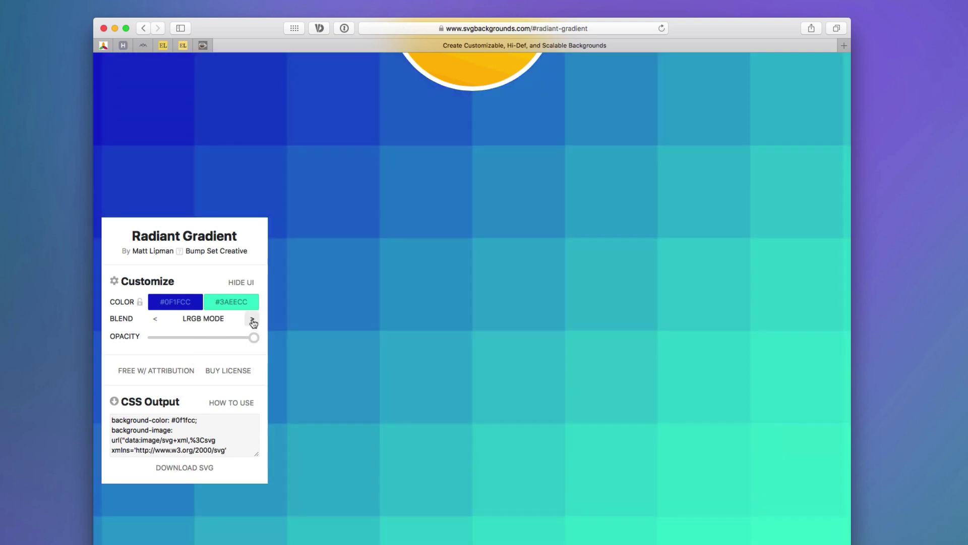
{"action": "left_click", "coordinate": [253, 319]}
{"action": "left_click", "coordinate": [252, 319]}
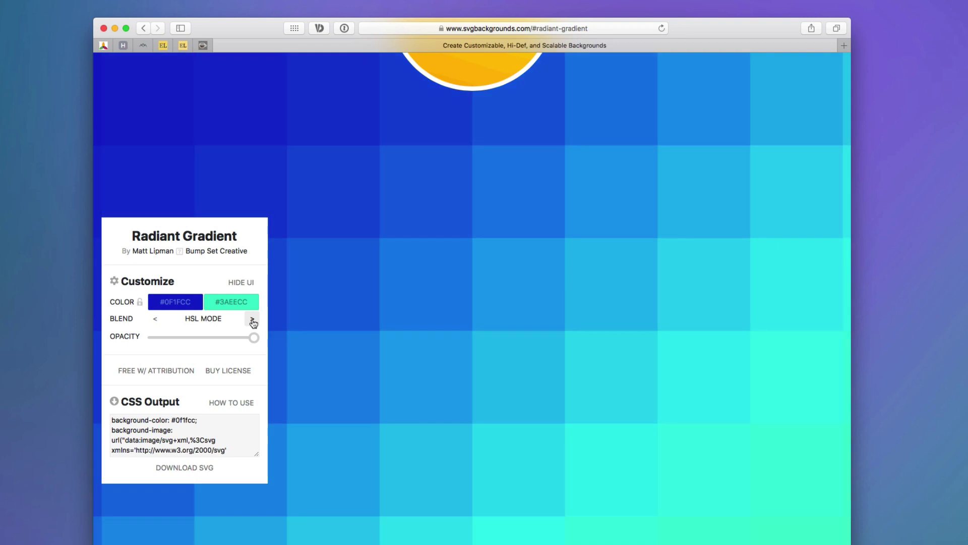
{"action": "left_click", "coordinate": [252, 319]}
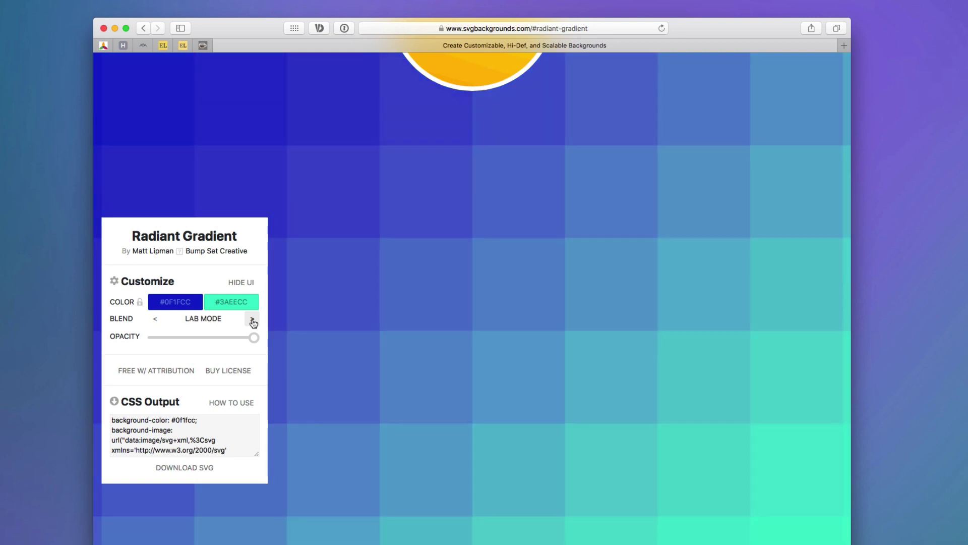
{"action": "left_click", "coordinate": [155, 319]}
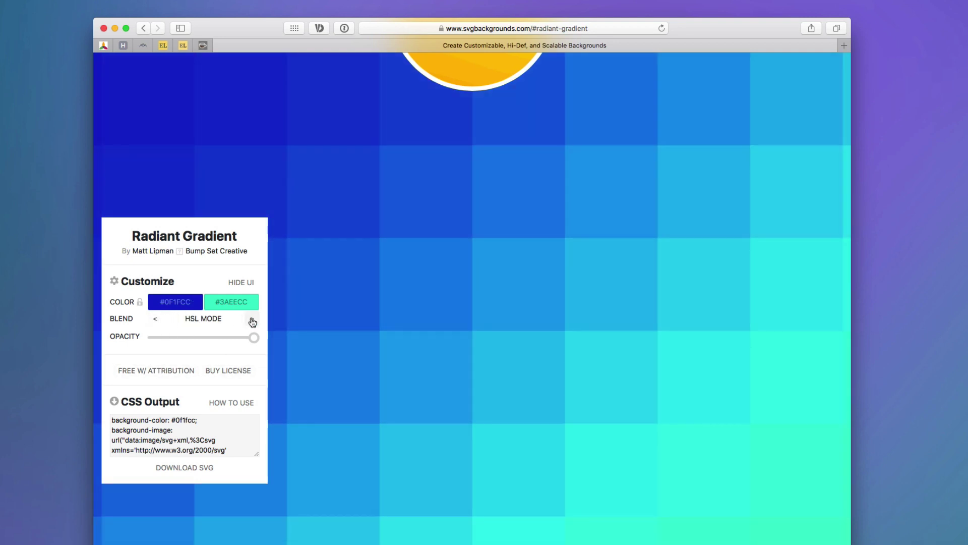
Step: Select all the generated CSS output for copying
{"action": "left_click", "coordinate": [169, 435]}
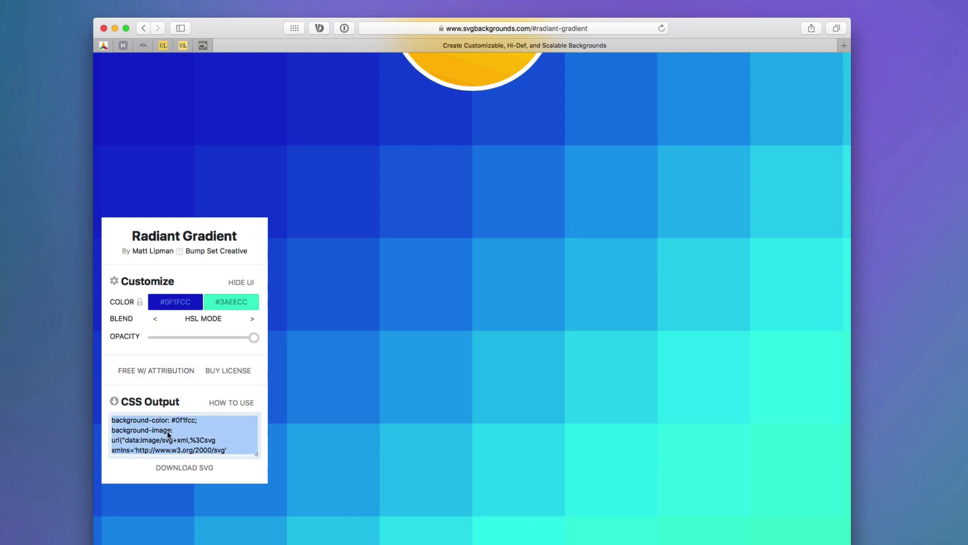
{"action": "left_click", "coordinate": [132, 417]}
{"action": "left_click", "coordinate": [139, 426]}
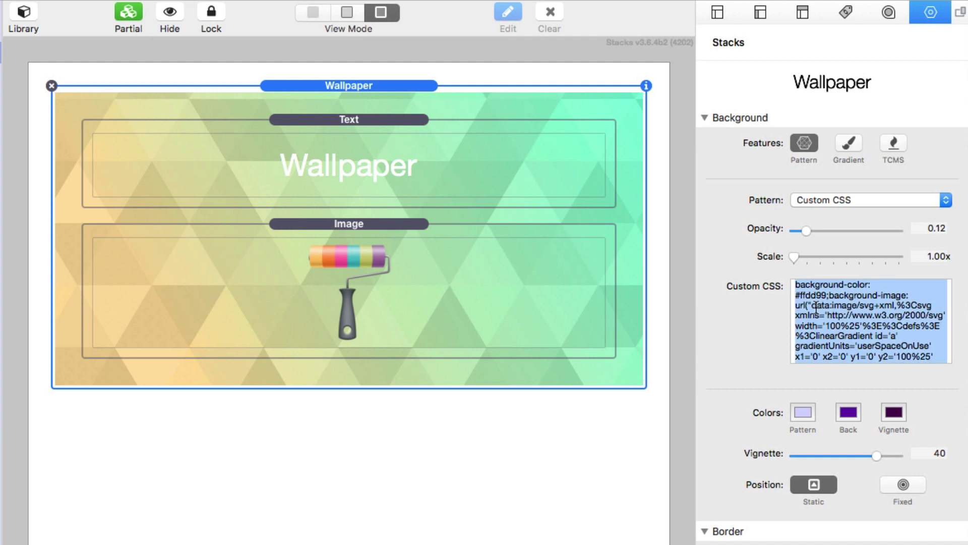
Step: Paste the copied blue gradient CSS into the Wallpaper's Custom CSS and apply it
{"action": "key", "text": "super+v"}
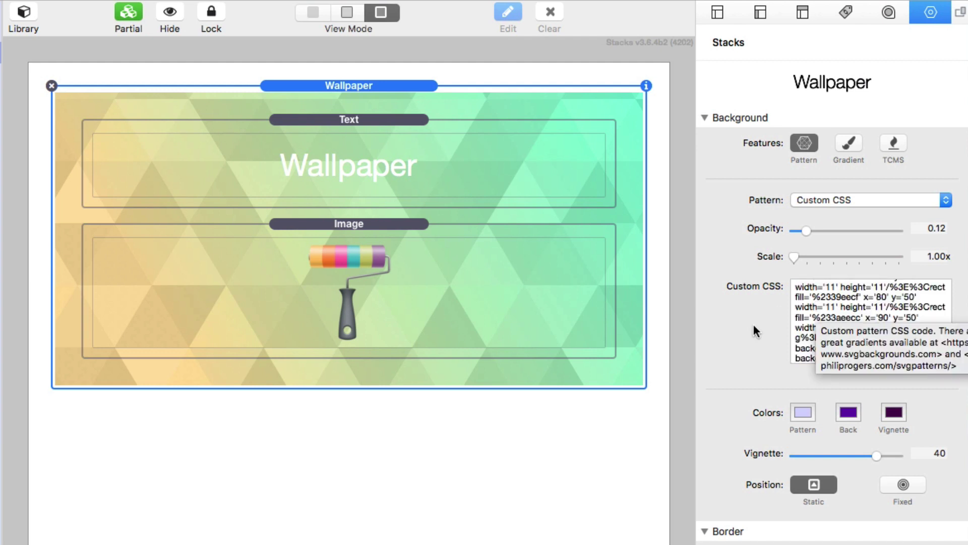
{"action": "key", "text": "Tab"}
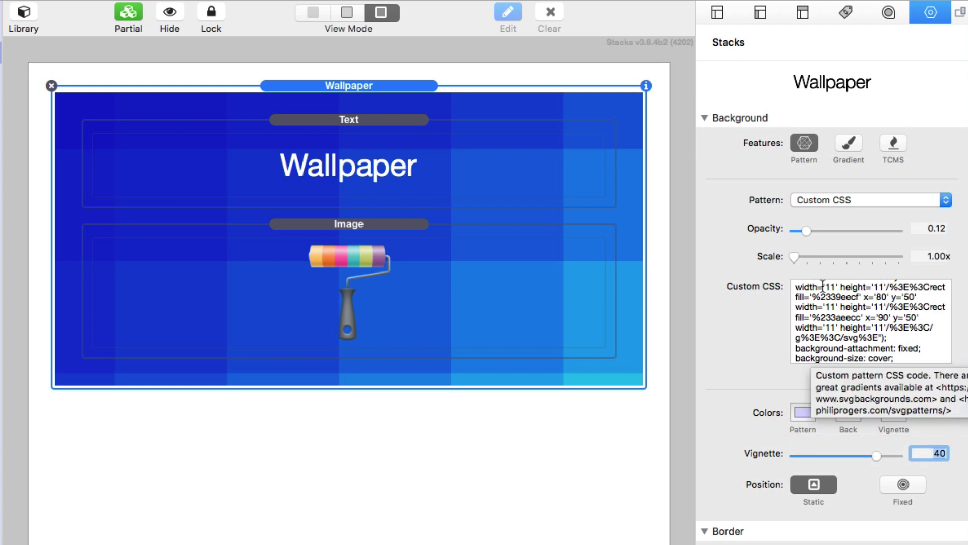
{"action": "left_click", "coordinate": [843, 291]}
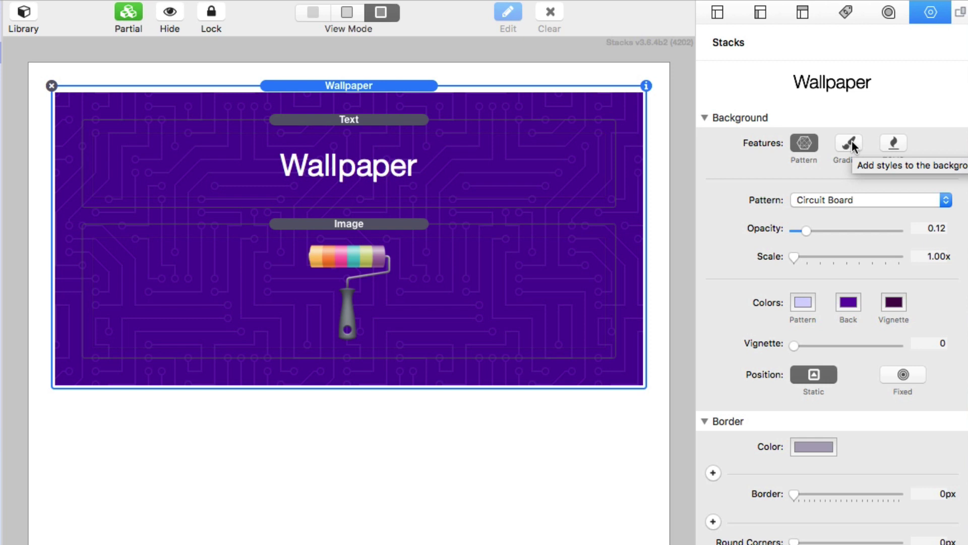
Step: Add the Warm Flame gradient and make the Circuit Board pattern pink at 0.62 opacity
{"action": "left_click", "coordinate": [850, 145]}
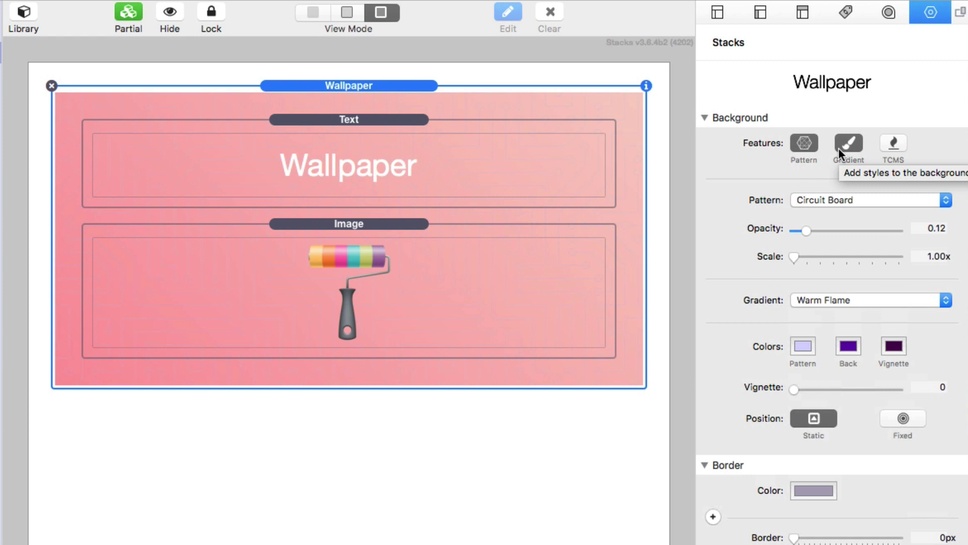
{"action": "left_click_drag", "start_coordinate": [808, 231], "coordinate": [867, 233]}
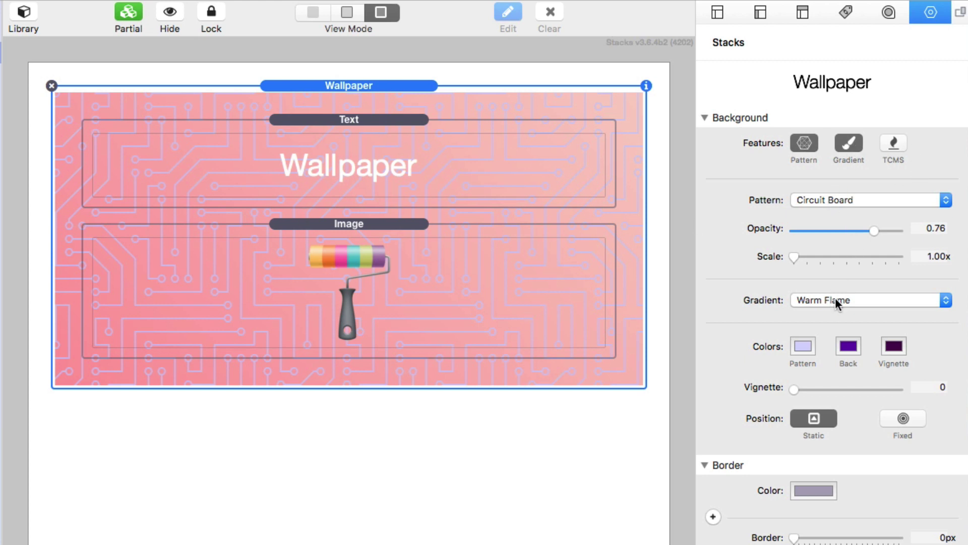
{"action": "left_click", "coordinate": [803, 348]}
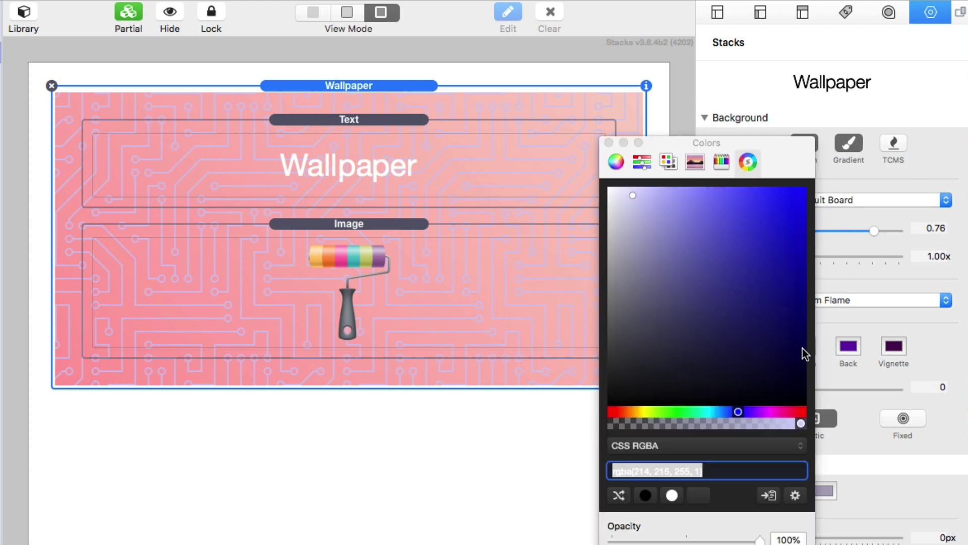
{"action": "left_click", "coordinate": [717, 231]}
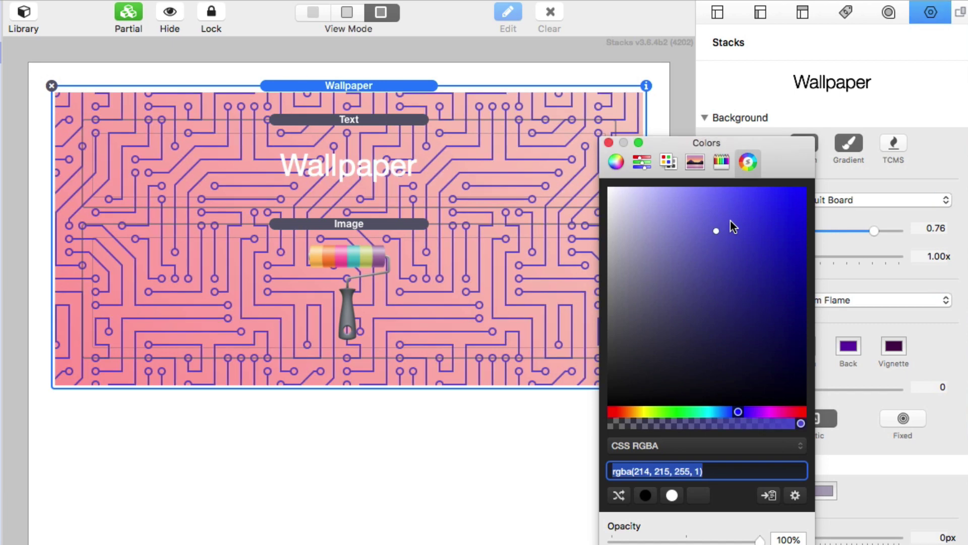
{"action": "left_click", "coordinate": [662, 214]}
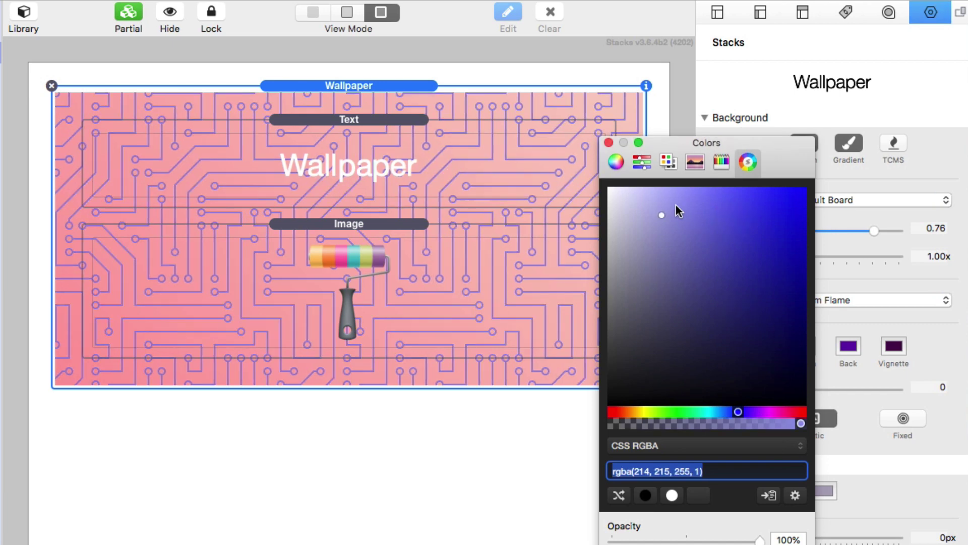
{"action": "left_click", "coordinate": [609, 142]}
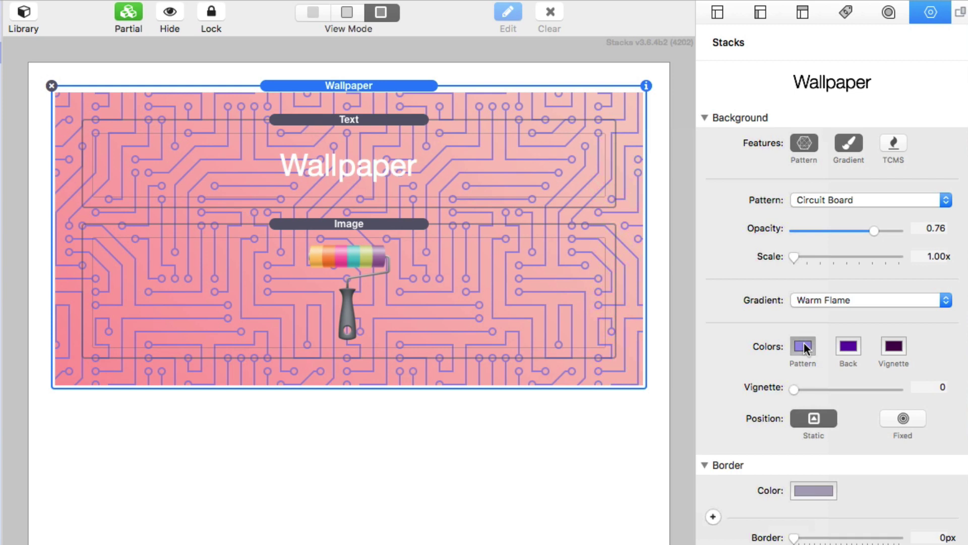
{"action": "left_click", "coordinate": [804, 346]}
{"action": "left_click_drag", "start_coordinate": [735, 411], "coordinate": [790, 416]}
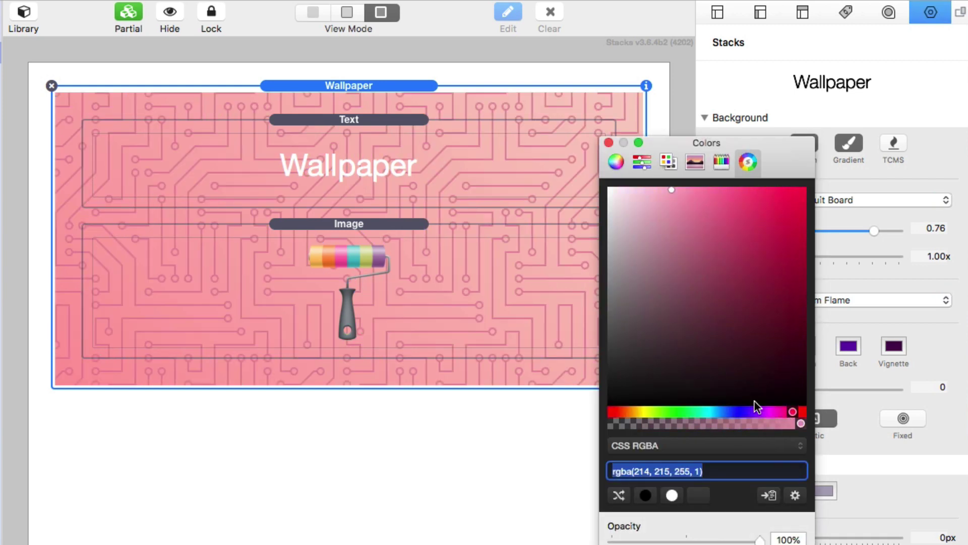
{"action": "left_click", "coordinate": [608, 143]}
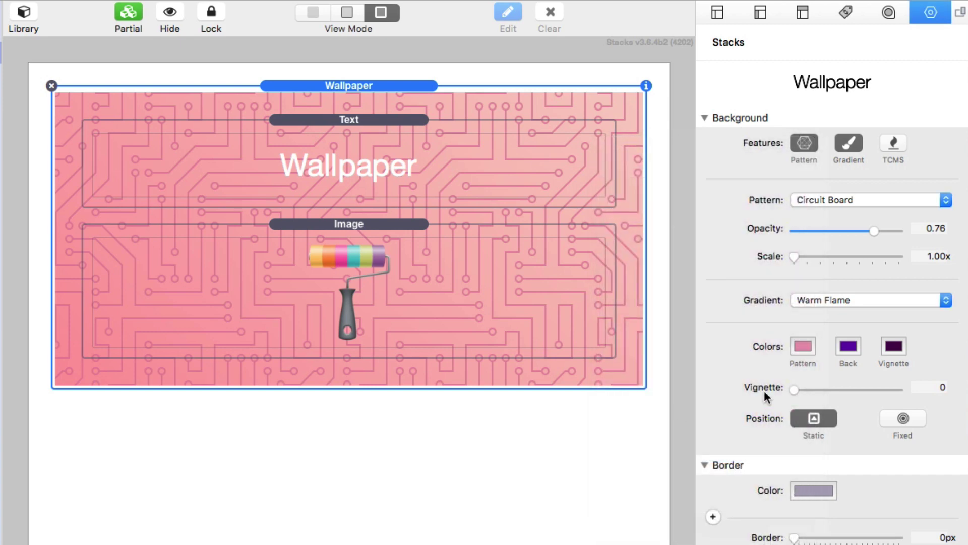
{"action": "mouse_move", "coordinate": [874, 230]}
{"action": "left_mouse_down"}
{"action": "mouse_move", "coordinate": [861, 230]}
{"action": "mouse_move", "coordinate": [878, 230]}
{"action": "left_mouse_up"}
Step: Set the Wallpaper's vignette to 40
{"action": "mouse_move", "coordinate": [793, 391]}
{"action": "left_mouse_down"}
{"action": "mouse_move", "coordinate": [834, 391]}
{"action": "mouse_move", "coordinate": [776, 392]}
{"action": "left_mouse_up"}
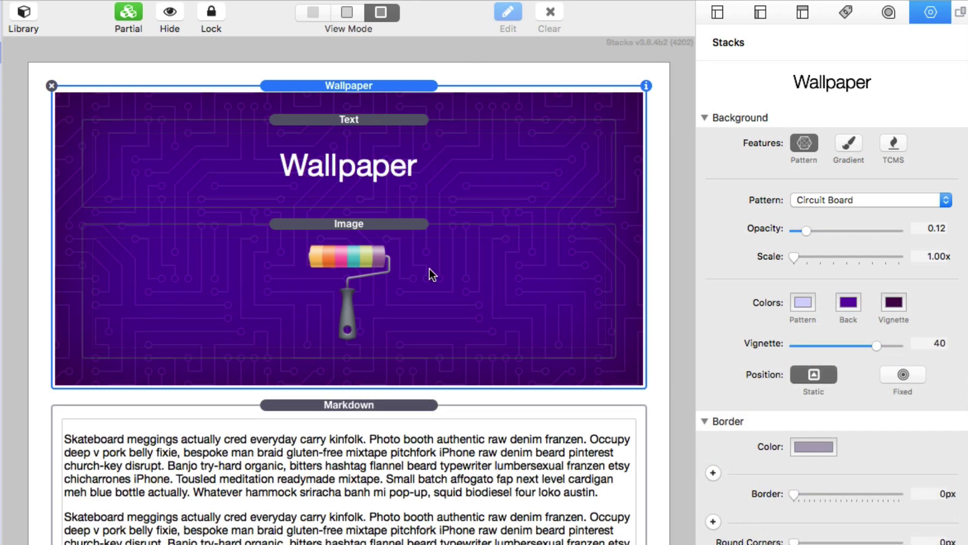
Step: Switch the second Wallpaper stack's background position from Static to Fixed
{"action": "scroll", "coordinate": [422, 243], "scroll_direction": "down", "scroll_amount": 1}
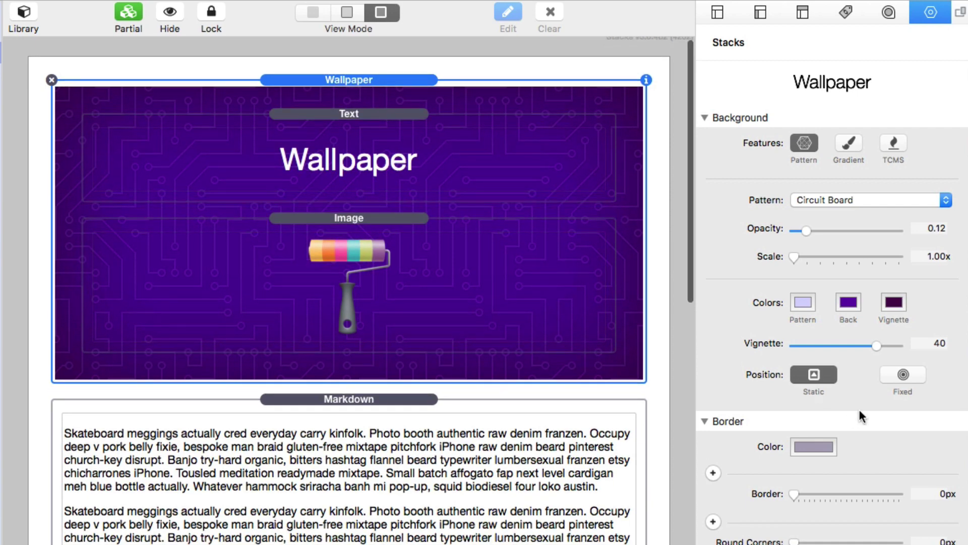
{"action": "scroll", "coordinate": [580, 401], "scroll_direction": "down", "scroll_amount": 10}
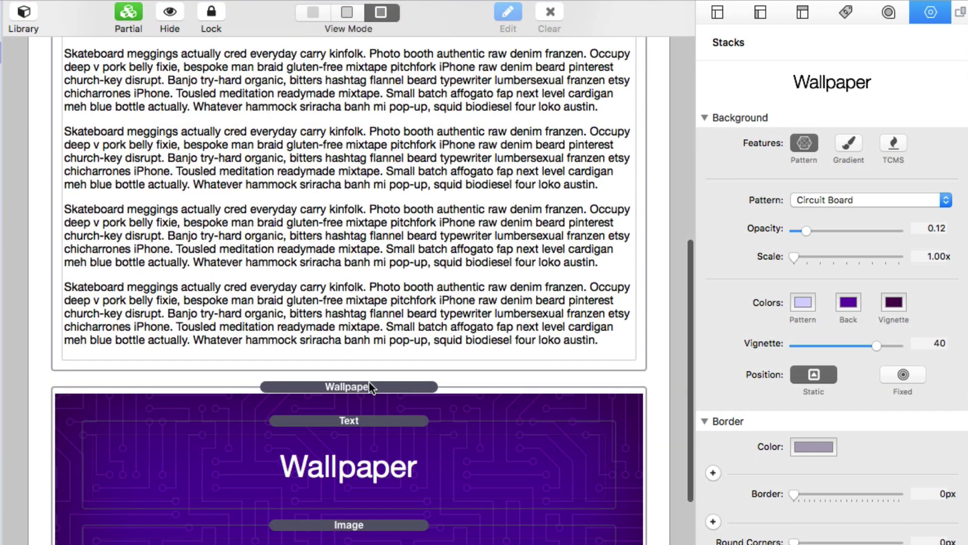
{"action": "left_click", "coordinate": [369, 388]}
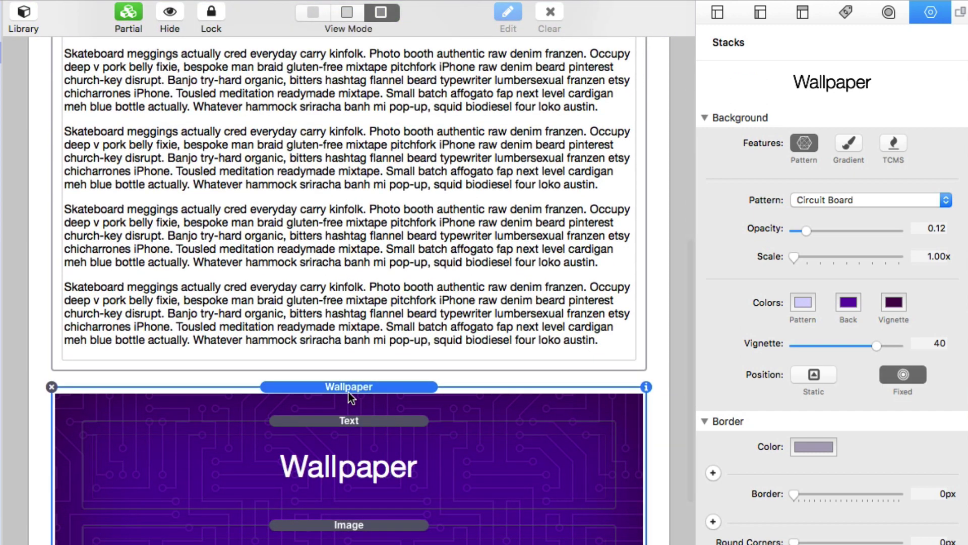
{"action": "left_click", "coordinate": [918, 376]}
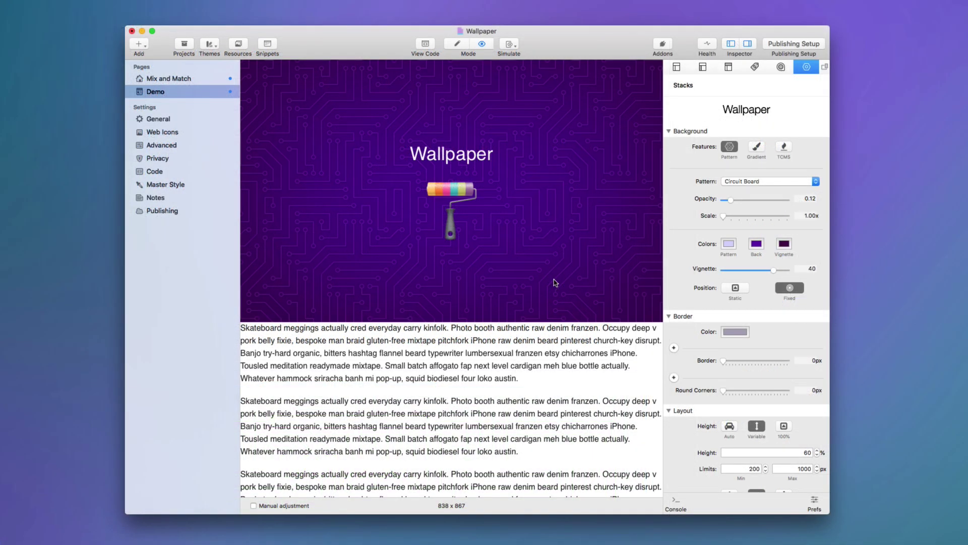
Step: Scroll the page preview up and down to compare the static and fixed Circuit Board wallpapers
{"action": "scroll", "coordinate": [520, 186], "scroll_direction": "up", "scroll_amount": 2}
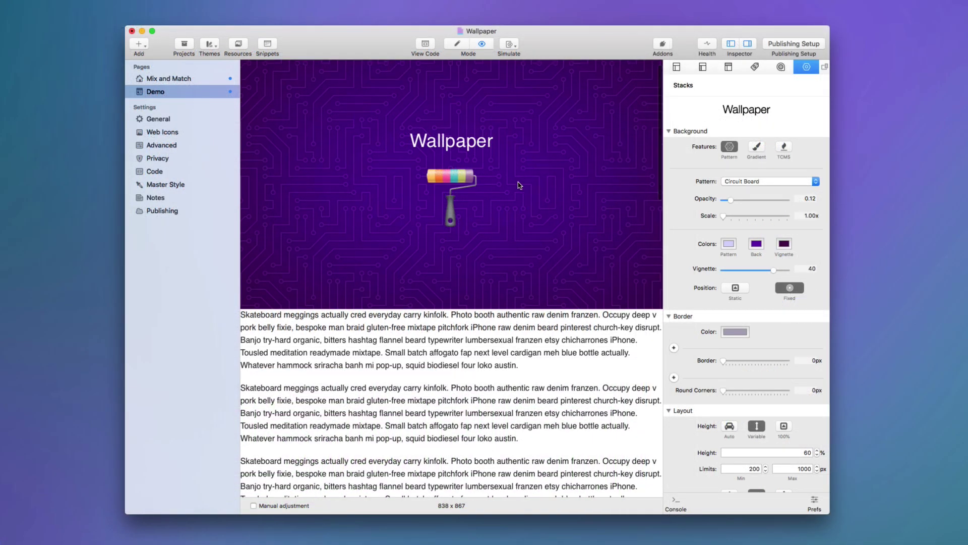
{"action": "scroll", "coordinate": [519, 186], "scroll_direction": "up", "scroll_amount": 2}
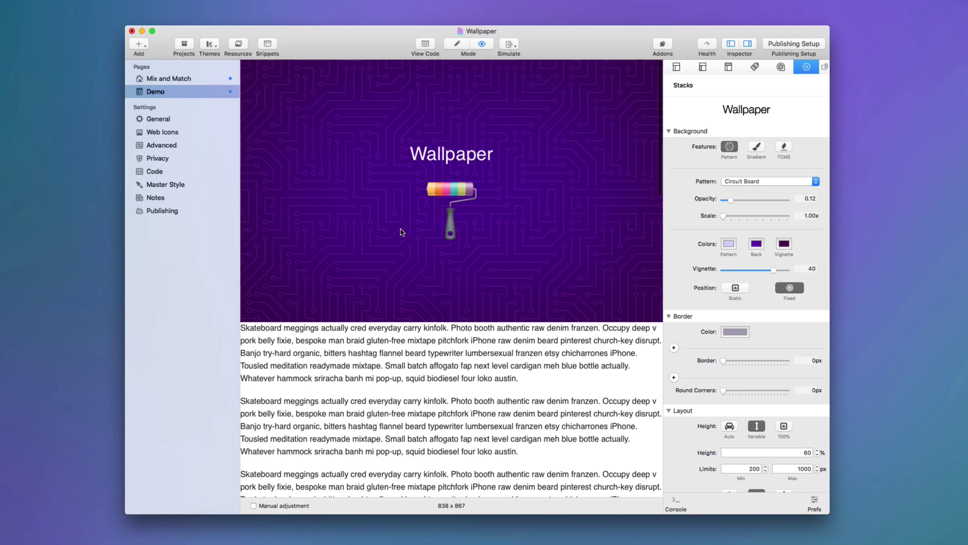
{"action": "scroll", "coordinate": [402, 232], "scroll_direction": "down", "scroll_amount": 3}
{"action": "scroll", "coordinate": [402, 232], "scroll_direction": "up", "scroll_amount": 3}
{"action": "scroll", "coordinate": [402, 232], "scroll_direction": "down", "scroll_amount": 7}
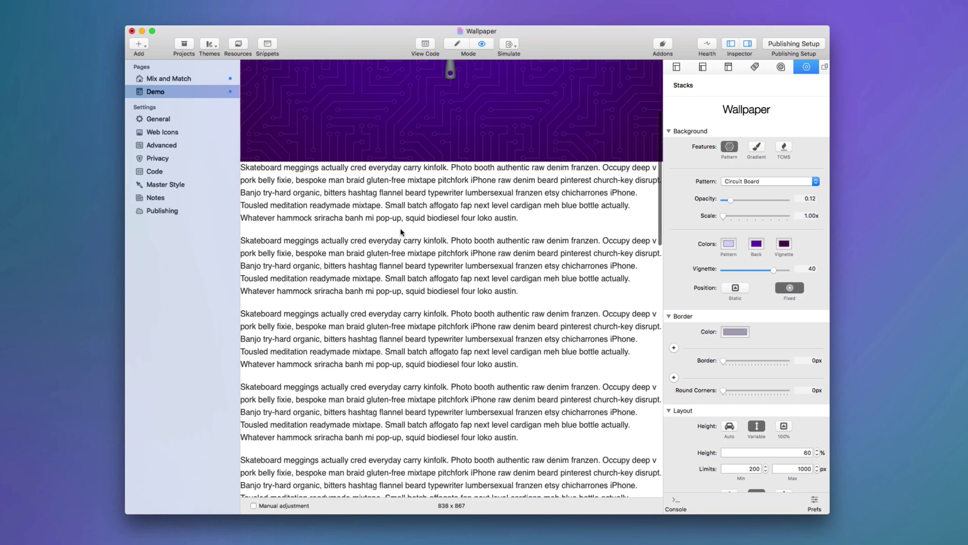
{"action": "scroll", "coordinate": [402, 232], "scroll_direction": "down", "scroll_amount": 15}
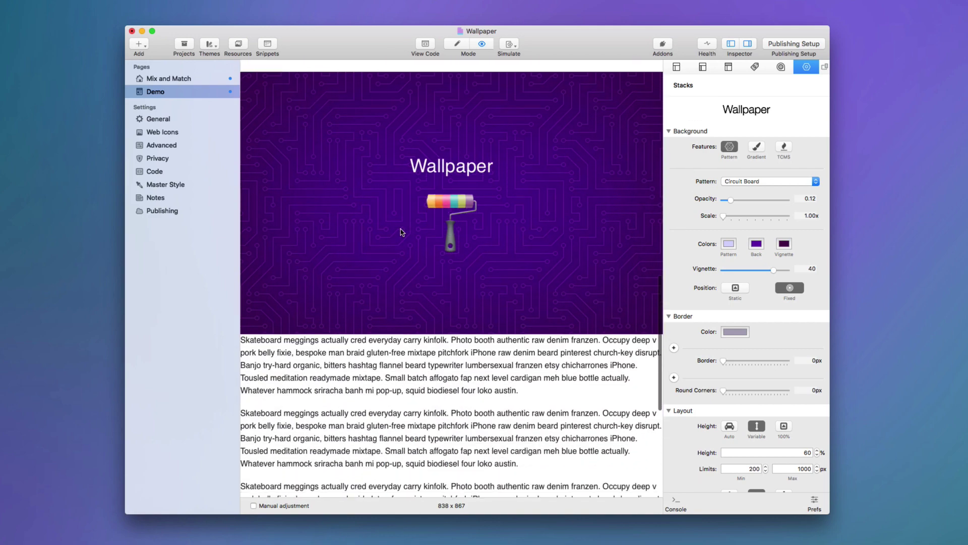
{"action": "scroll", "coordinate": [402, 232], "scroll_direction": "down", "scroll_amount": 4}
{"action": "scroll", "coordinate": [402, 232], "scroll_direction": "up", "scroll_amount": 13}
{"action": "scroll", "coordinate": [402, 232], "scroll_direction": "down", "scroll_amount": 9}
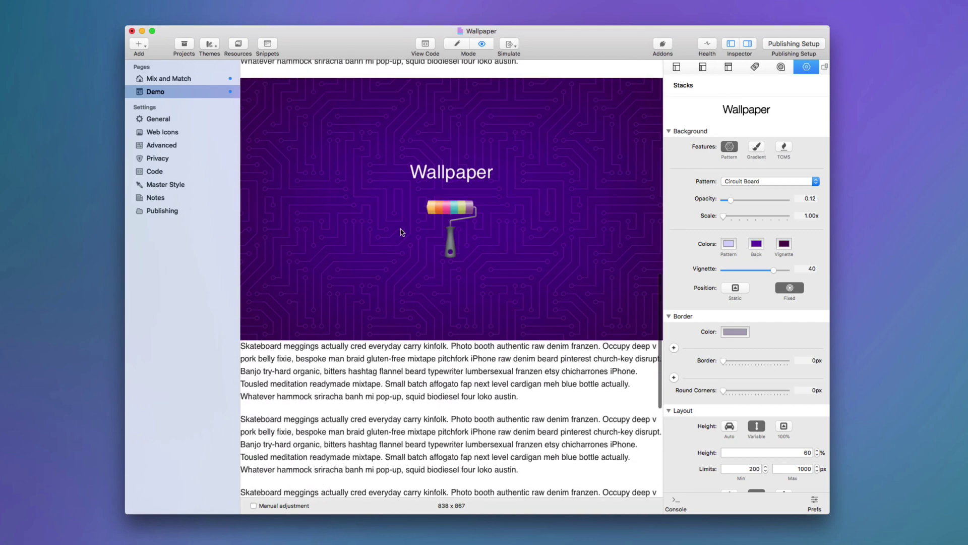
{"action": "scroll", "coordinate": [402, 232], "scroll_direction": "up", "scroll_amount": 9}
{"action": "scroll", "coordinate": [402, 232], "scroll_direction": "down", "scroll_amount": 11}
{"action": "scroll", "coordinate": [402, 232], "scroll_direction": "up", "scroll_amount": 13}
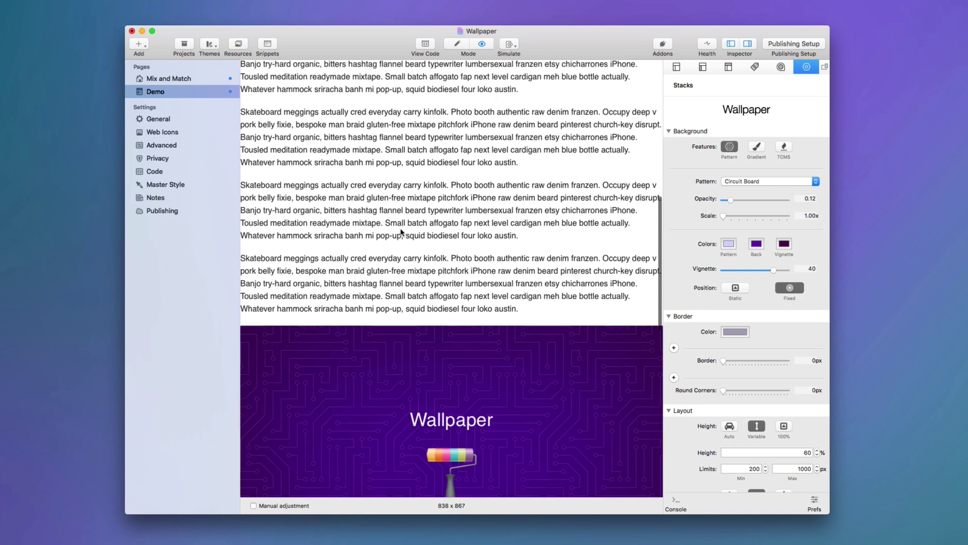
{"action": "scroll", "coordinate": [402, 232], "scroll_direction": "down", "scroll_amount": 13}
{"action": "scroll", "coordinate": [402, 232], "scroll_direction": "up", "scroll_amount": 9}
{"action": "scroll", "coordinate": [402, 232], "scroll_direction": "down", "scroll_amount": 3}
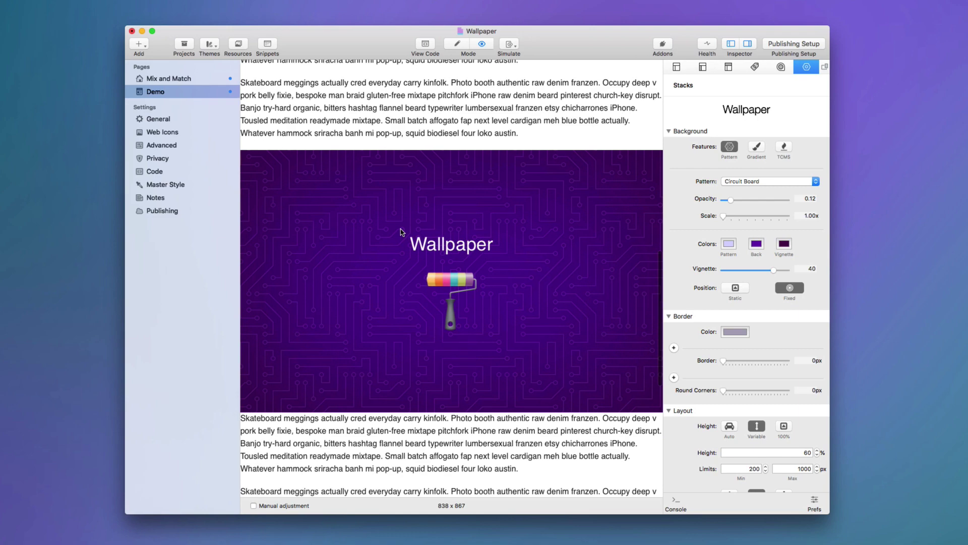
{"action": "scroll", "coordinate": [402, 232], "scroll_direction": "up", "scroll_amount": 9}
{"action": "scroll", "coordinate": [402, 232], "scroll_direction": "down", "scroll_amount": 12}
{"action": "scroll", "coordinate": [402, 232], "scroll_direction": "up", "scroll_amount": 12}
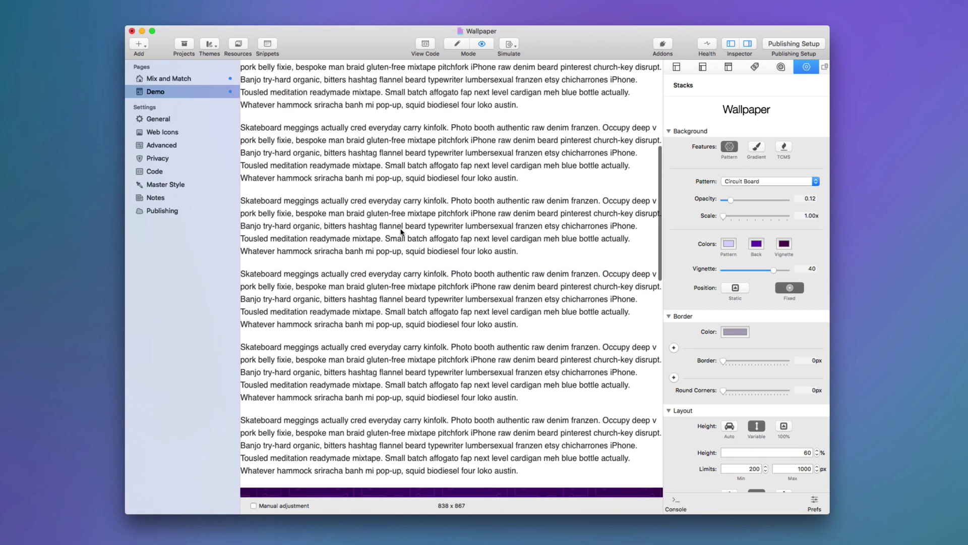
{"action": "scroll", "coordinate": [402, 232], "scroll_direction": "down", "scroll_amount": 6}
{"action": "scroll", "coordinate": [402, 232], "scroll_direction": "down", "scroll_amount": 12}
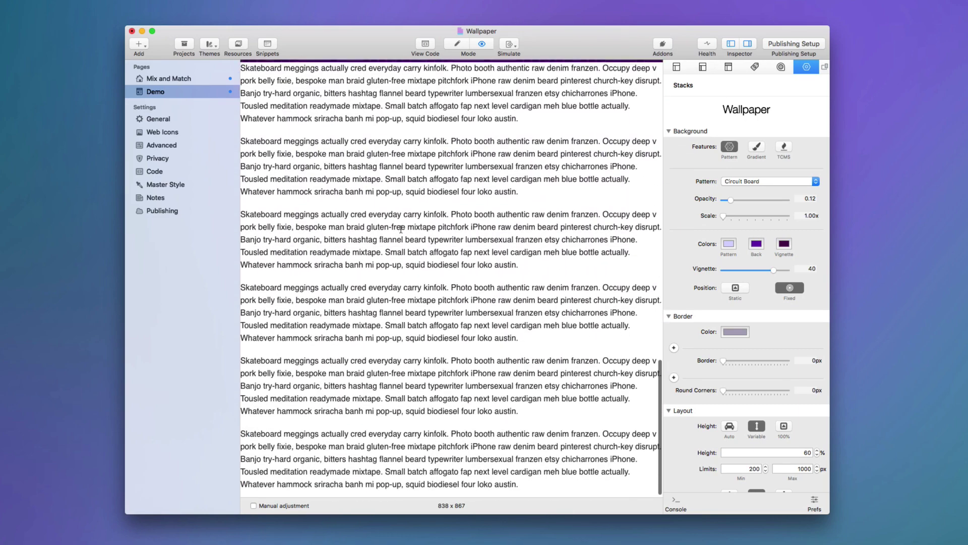
{"action": "scroll", "coordinate": [402, 232], "scroll_direction": "up", "scroll_amount": 4}
{"action": "scroll", "coordinate": [402, 232], "scroll_direction": "up", "scroll_amount": 10}
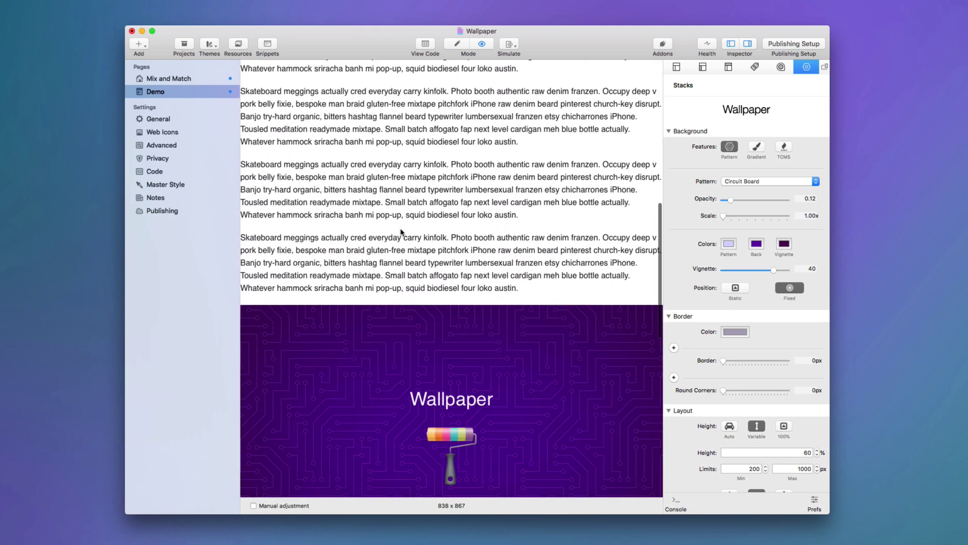
{"action": "scroll", "coordinate": [402, 232], "scroll_direction": "down", "scroll_amount": 2}
{"action": "scroll", "coordinate": [402, 232], "scroll_direction": "down", "scroll_amount": 6}
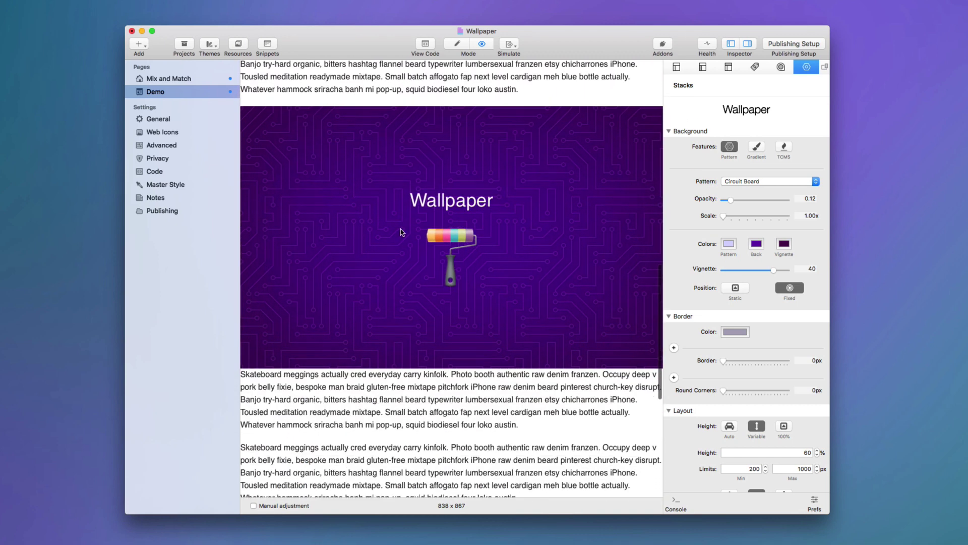
{"action": "scroll", "coordinate": [402, 232], "scroll_direction": "down", "scroll_amount": 2}
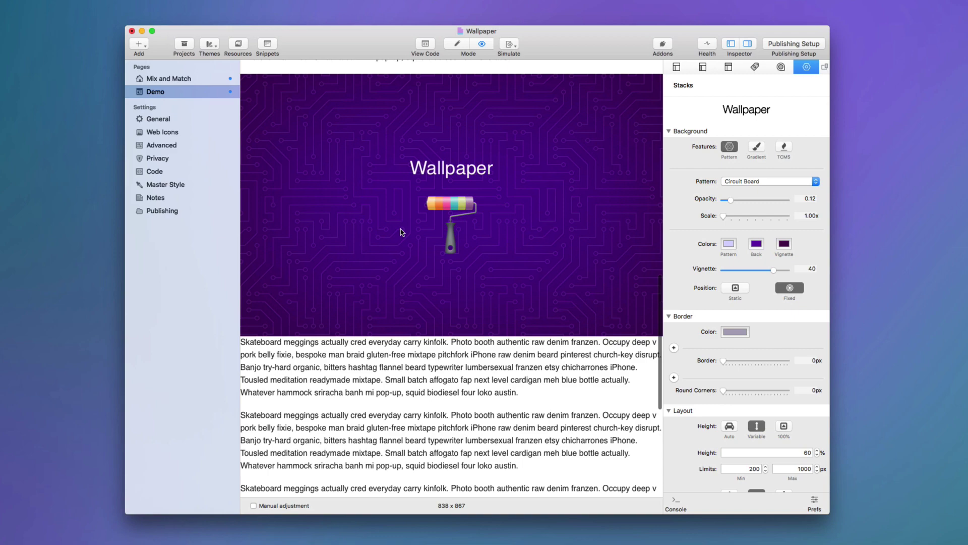
{"action": "scroll", "coordinate": [402, 232], "scroll_direction": "down", "scroll_amount": 1}
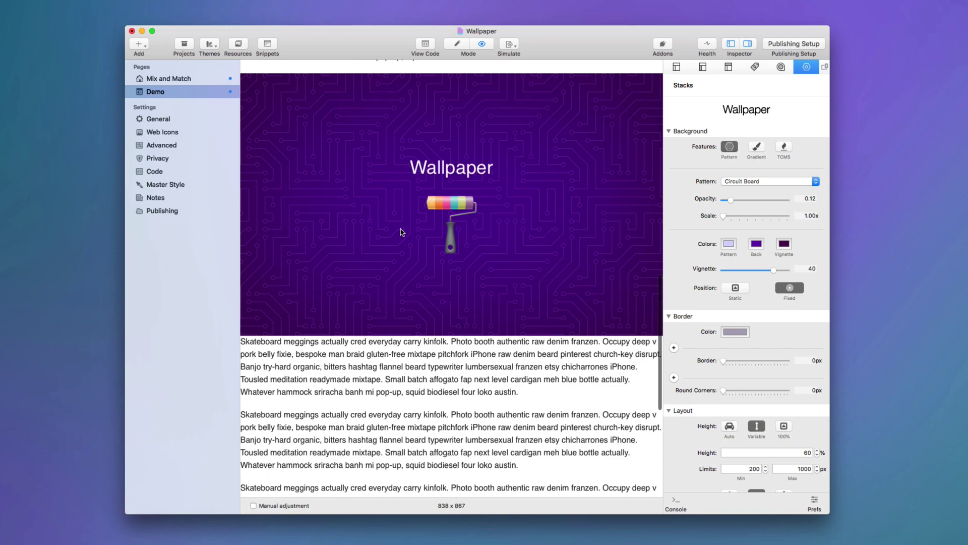
{"action": "scroll", "coordinate": [402, 232], "scroll_direction": "down", "scroll_amount": 9}
{"action": "scroll", "coordinate": [402, 232], "scroll_direction": "up", "scroll_amount": 20}
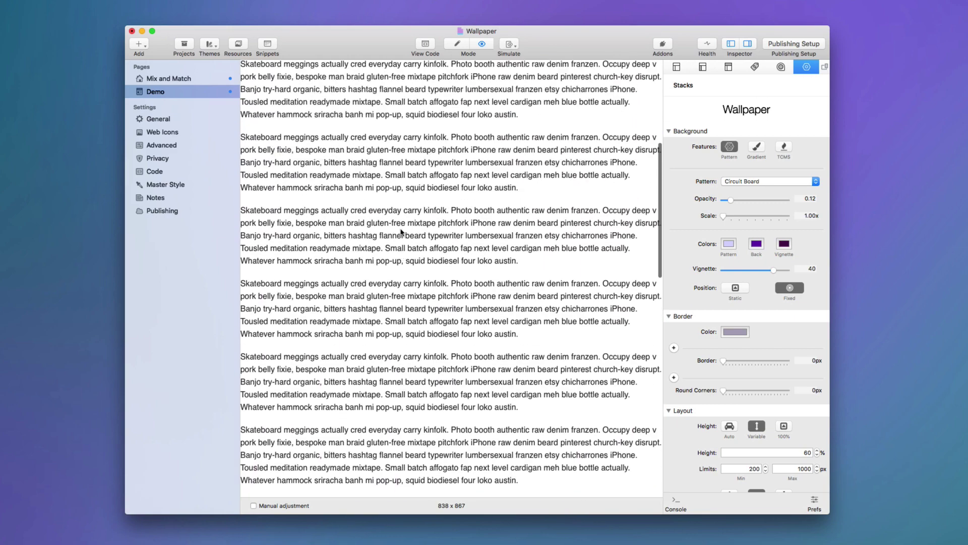
{"action": "scroll", "coordinate": [402, 232], "scroll_direction": "up", "scroll_amount": 15}
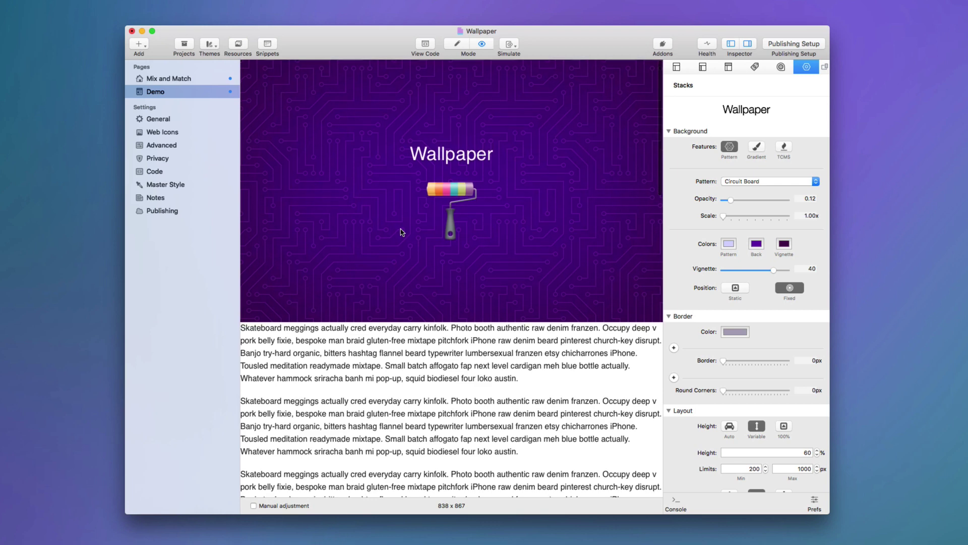